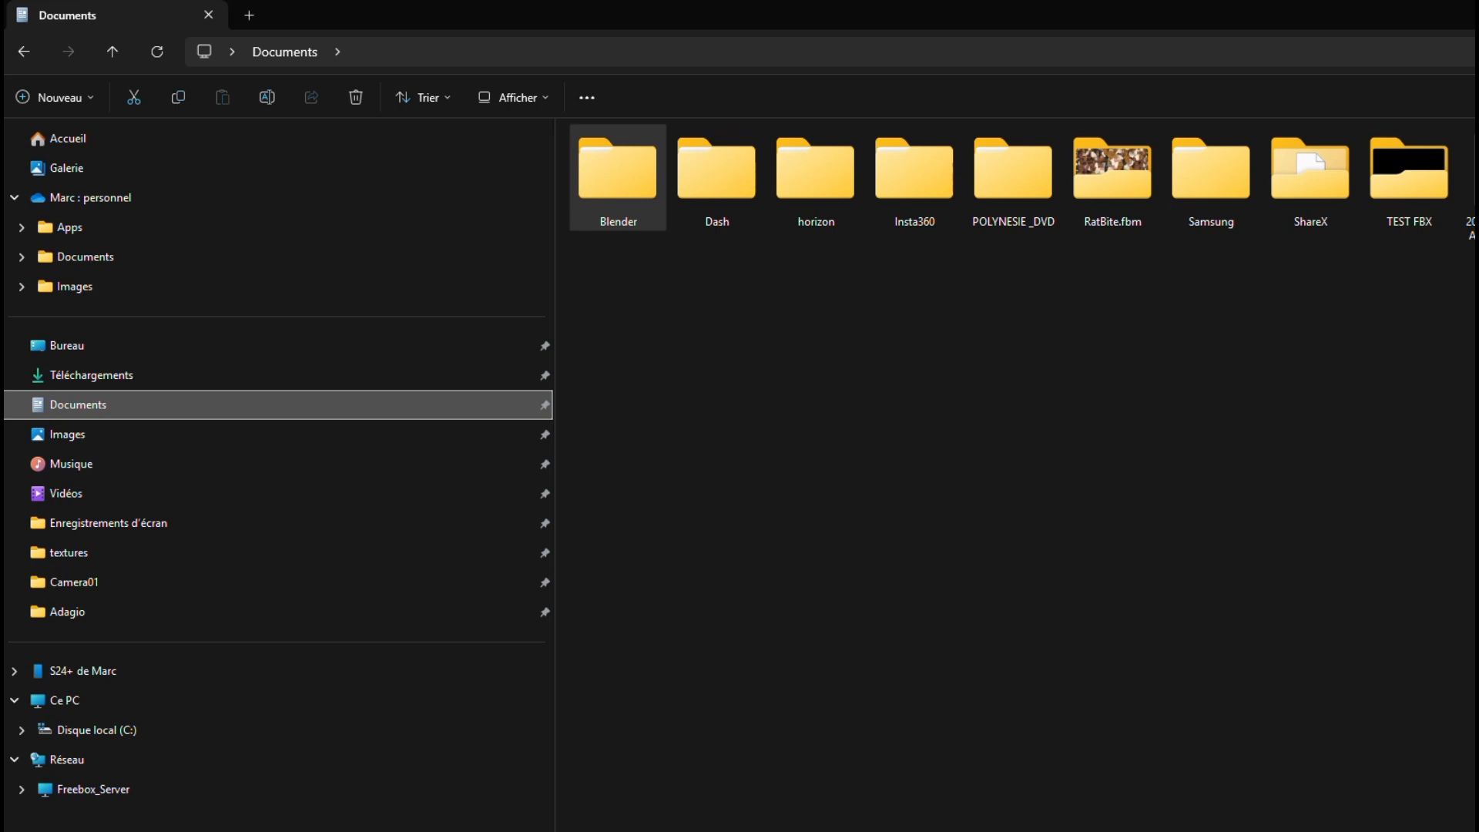
Go to the Adagio folder inside Documents > Blender and select the Adagio_MESA PNG file
{"action": "key", "text": "Return"}
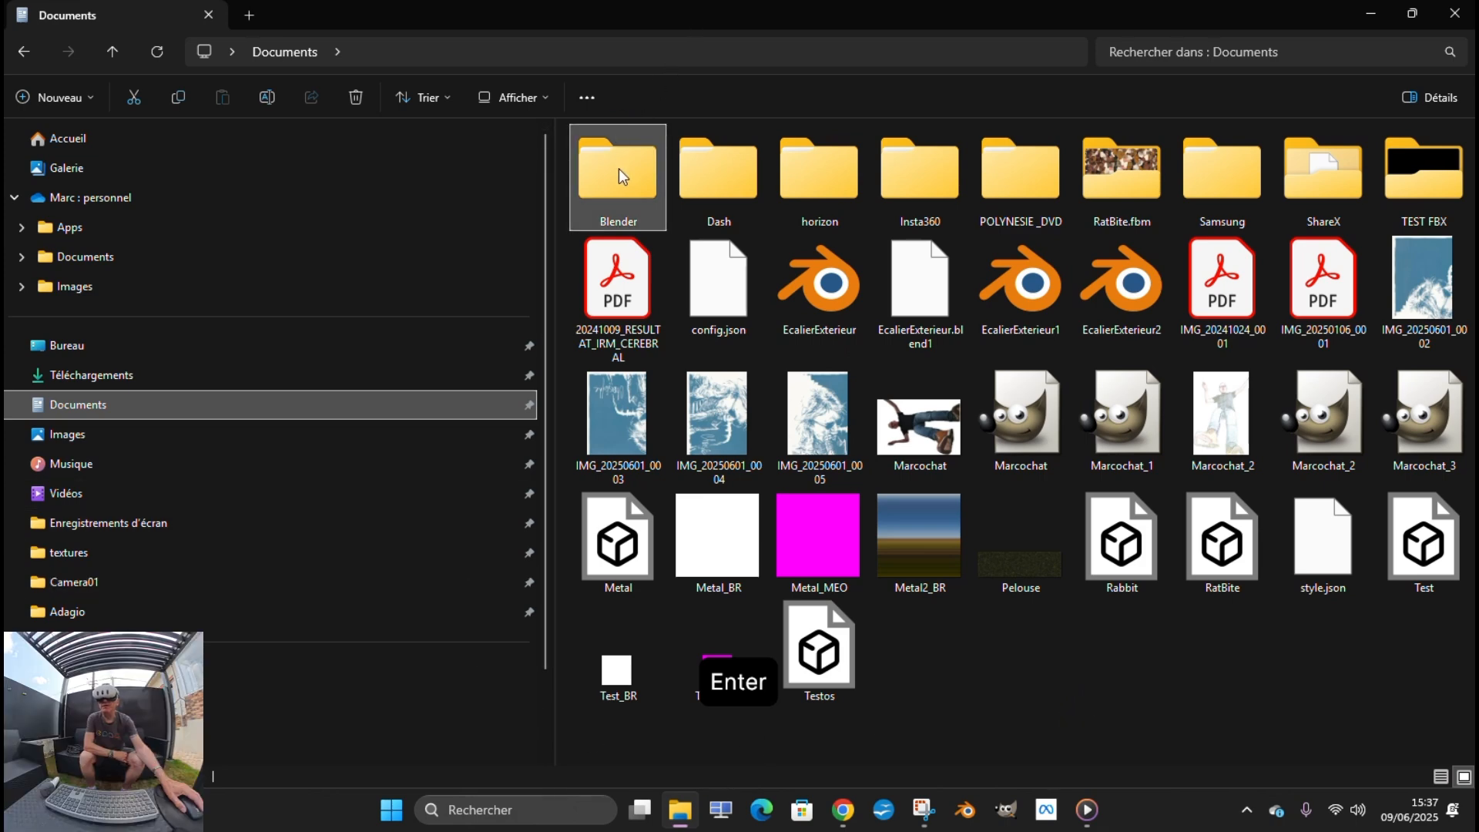
{"action": "key", "text": "Return"}
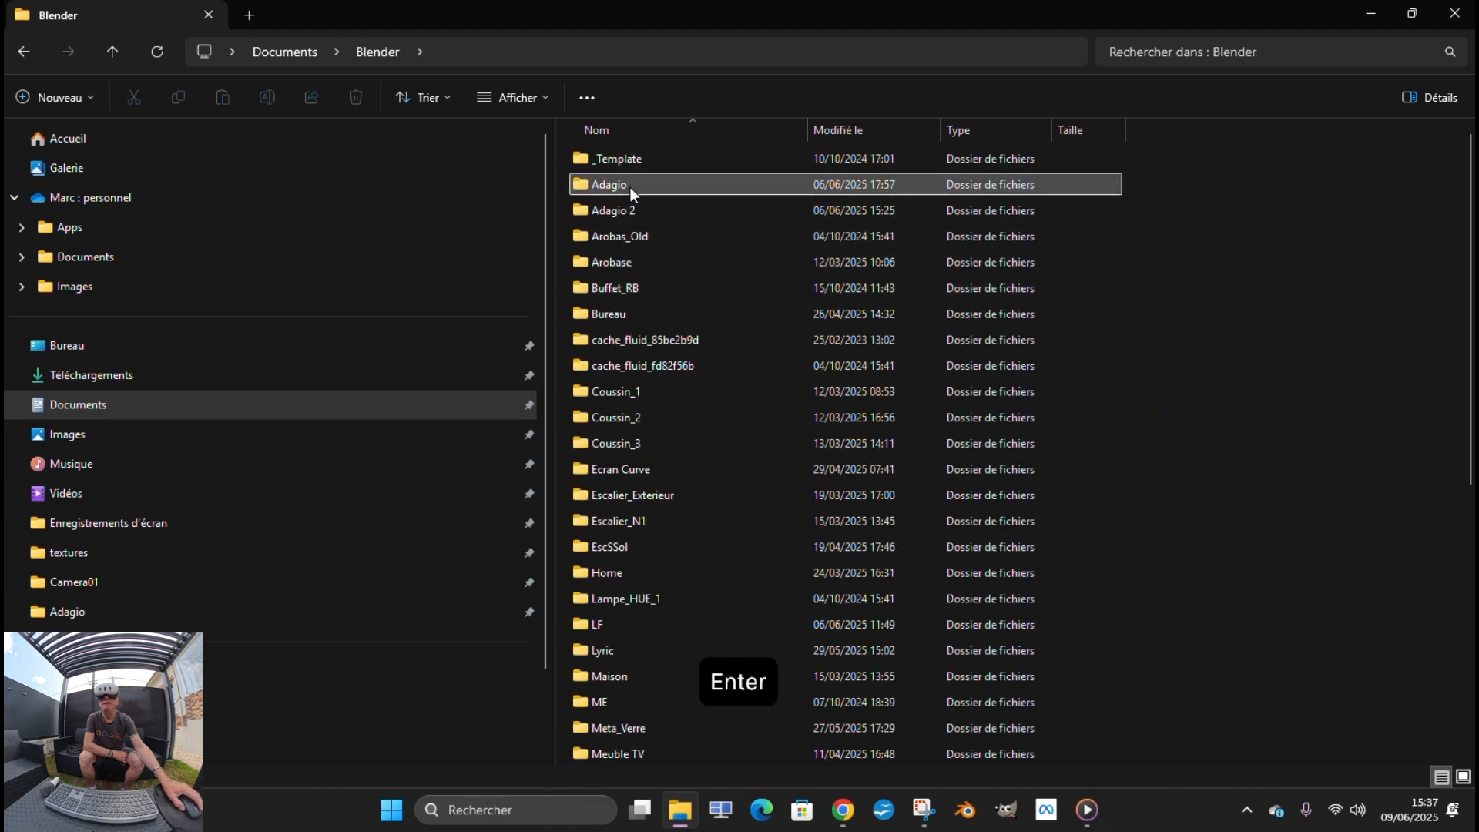
{"action": "double_click", "coordinate": [630, 187]}
{"action": "left_click", "coordinate": [624, 291]}
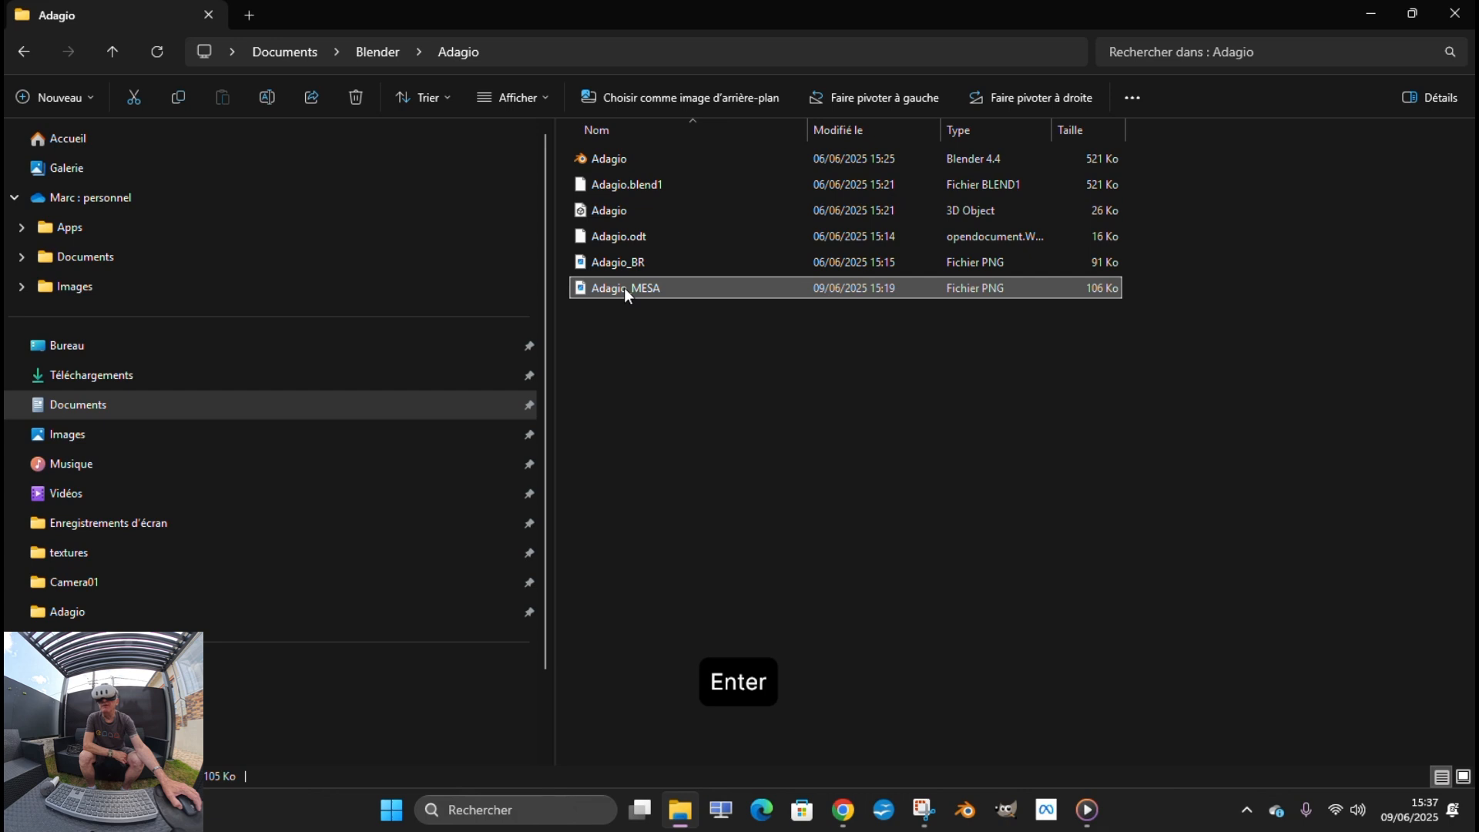
Switch to GIMP and open the image Adagio_MESA.png from the Adagio folder
{"action": "mouse_move", "coordinate": [923, 819]}
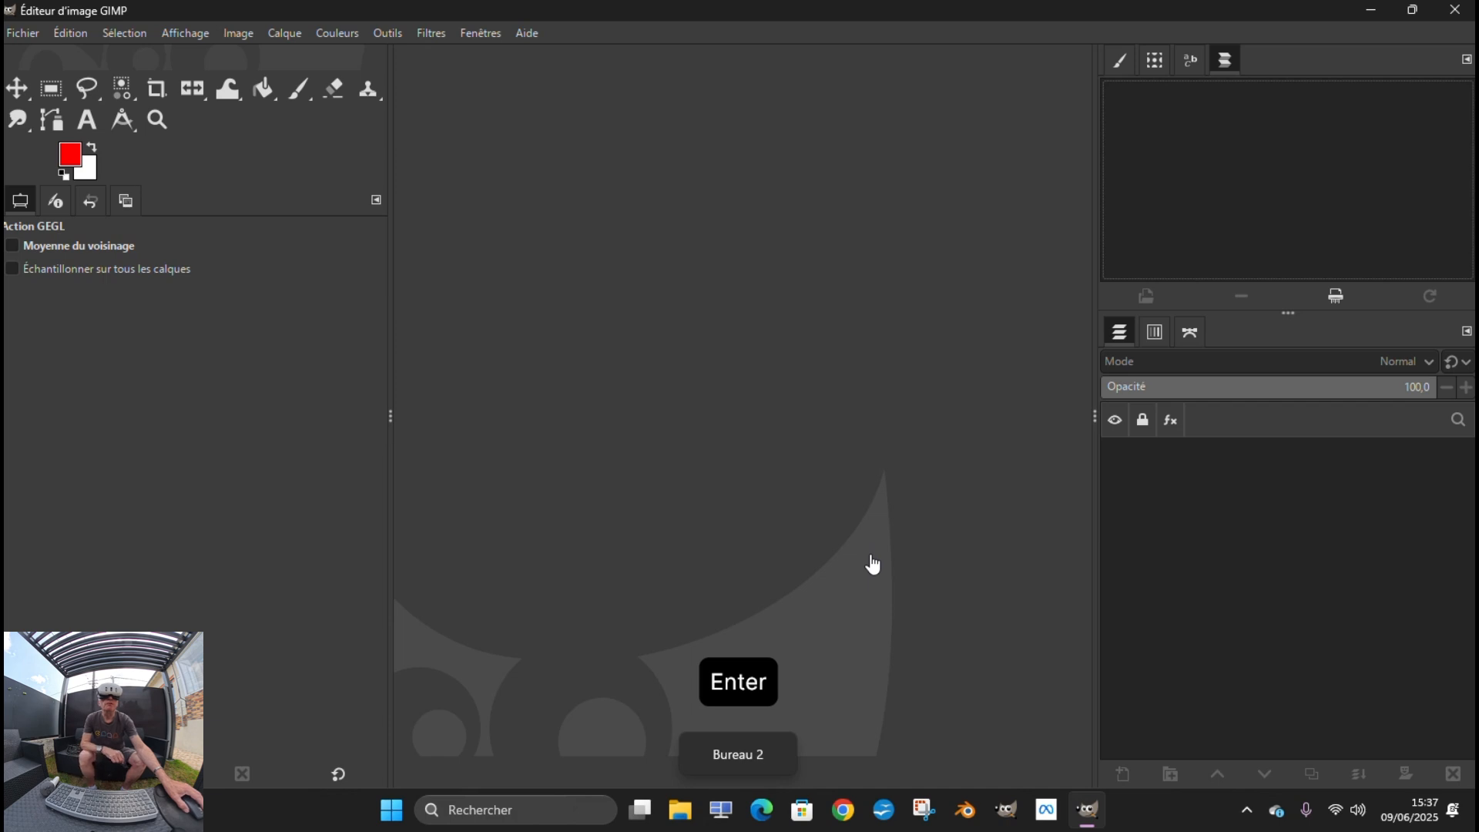
{"action": "left_click", "coordinate": [25, 34]}
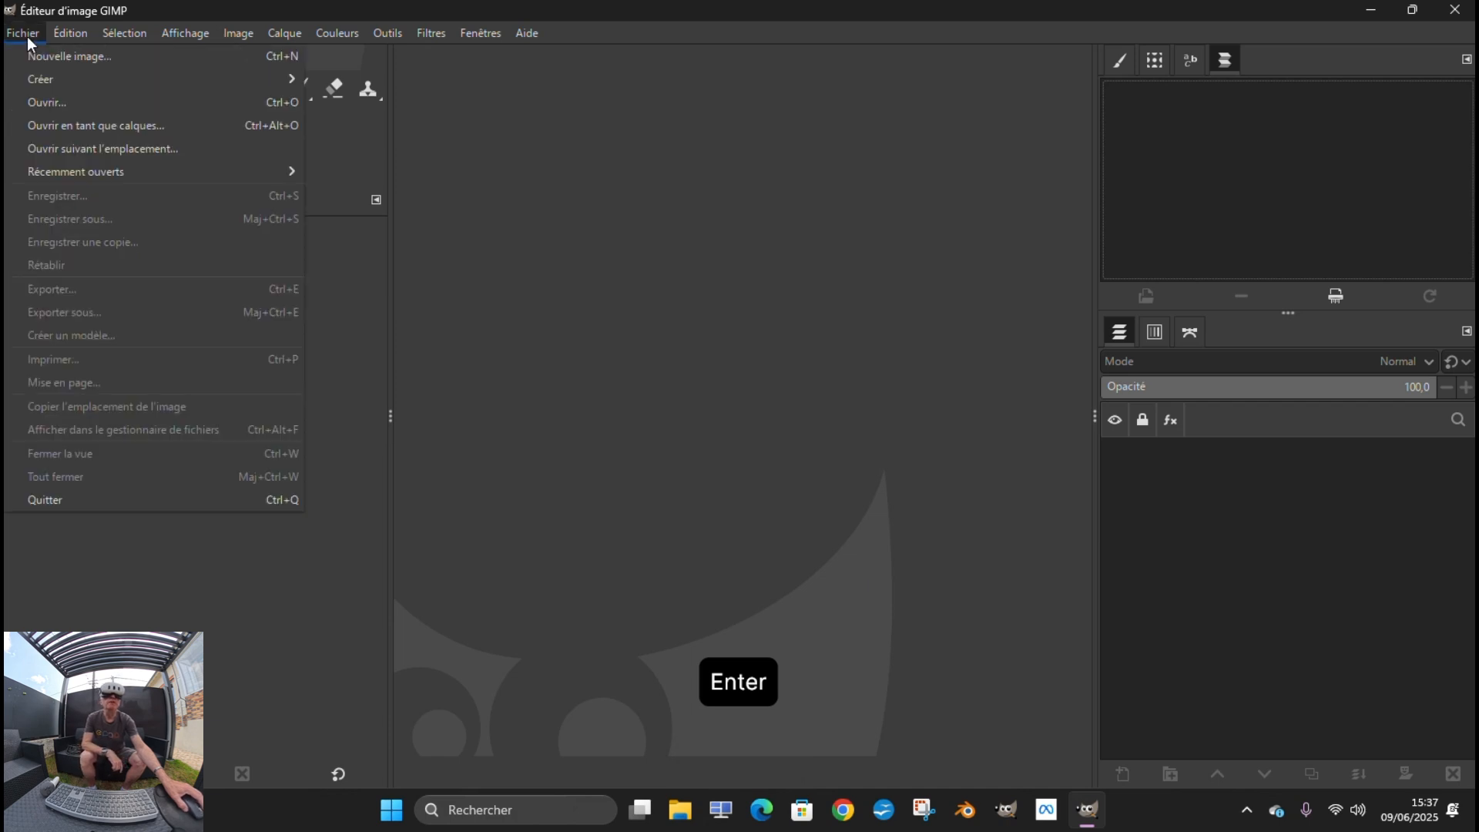
{"action": "left_click", "coordinate": [40, 103]}
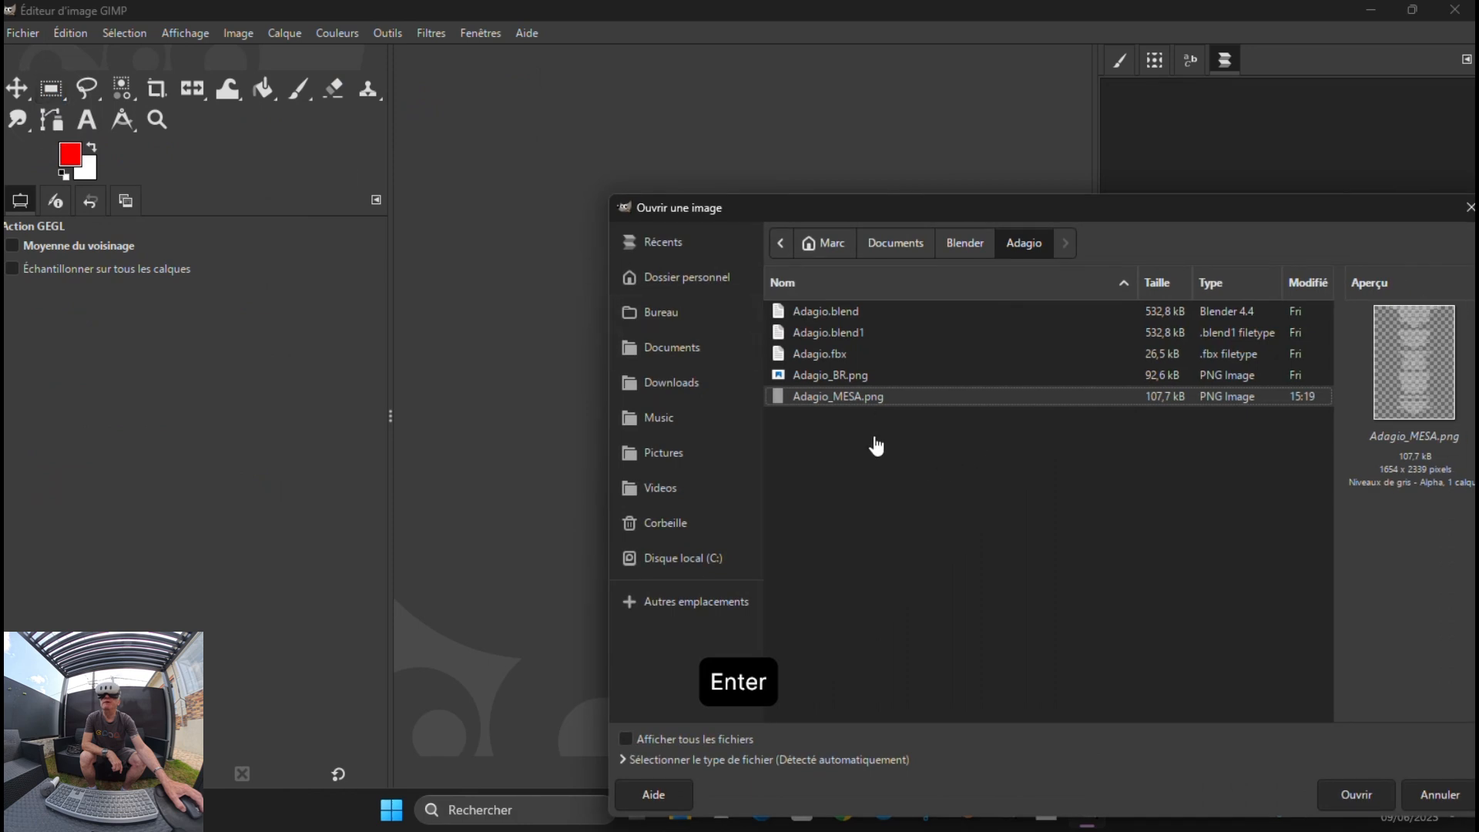
{"action": "left_click", "coordinate": [828, 408]}
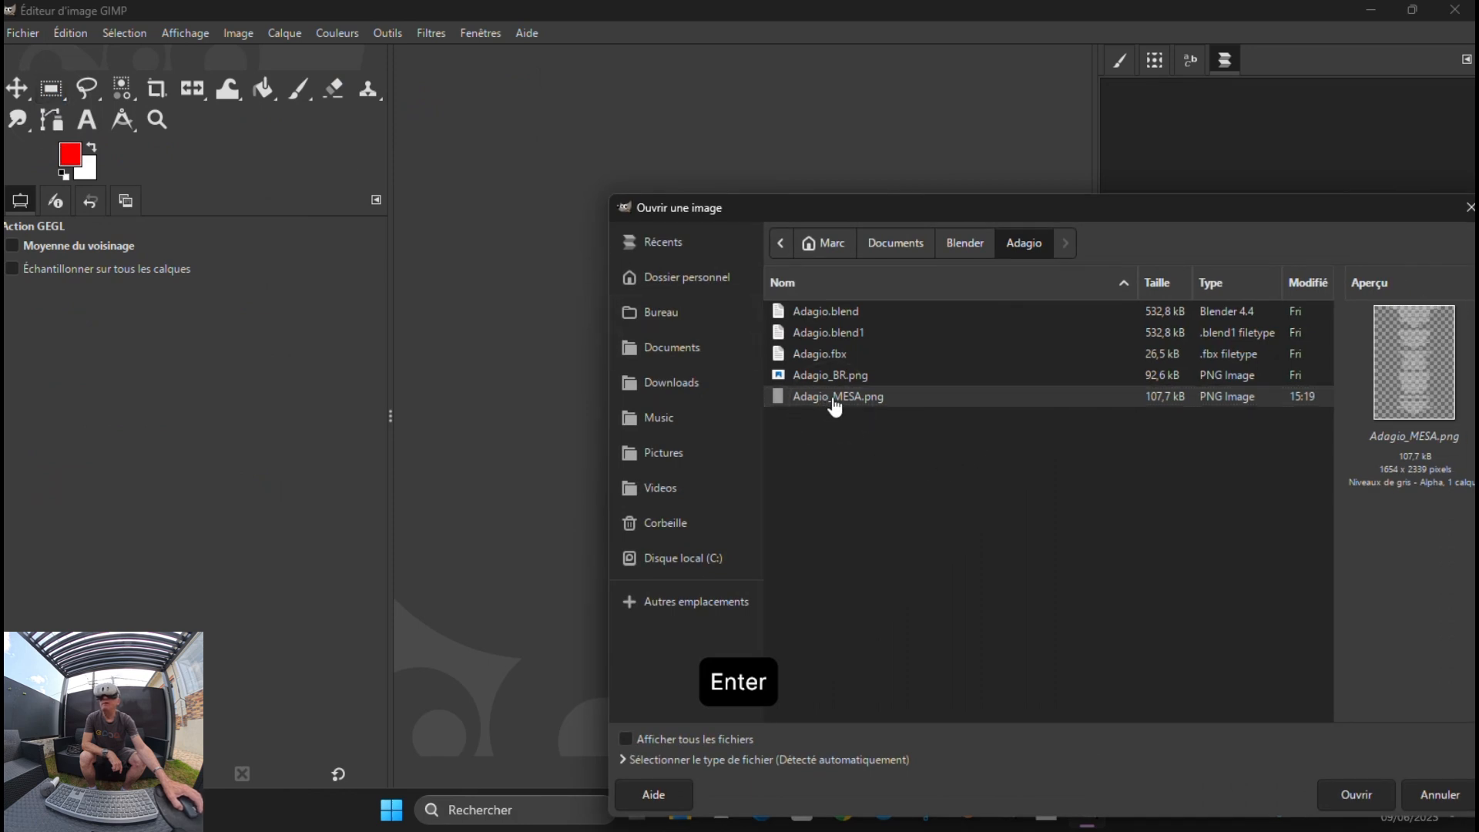
{"action": "left_click", "coordinate": [1345, 798]}
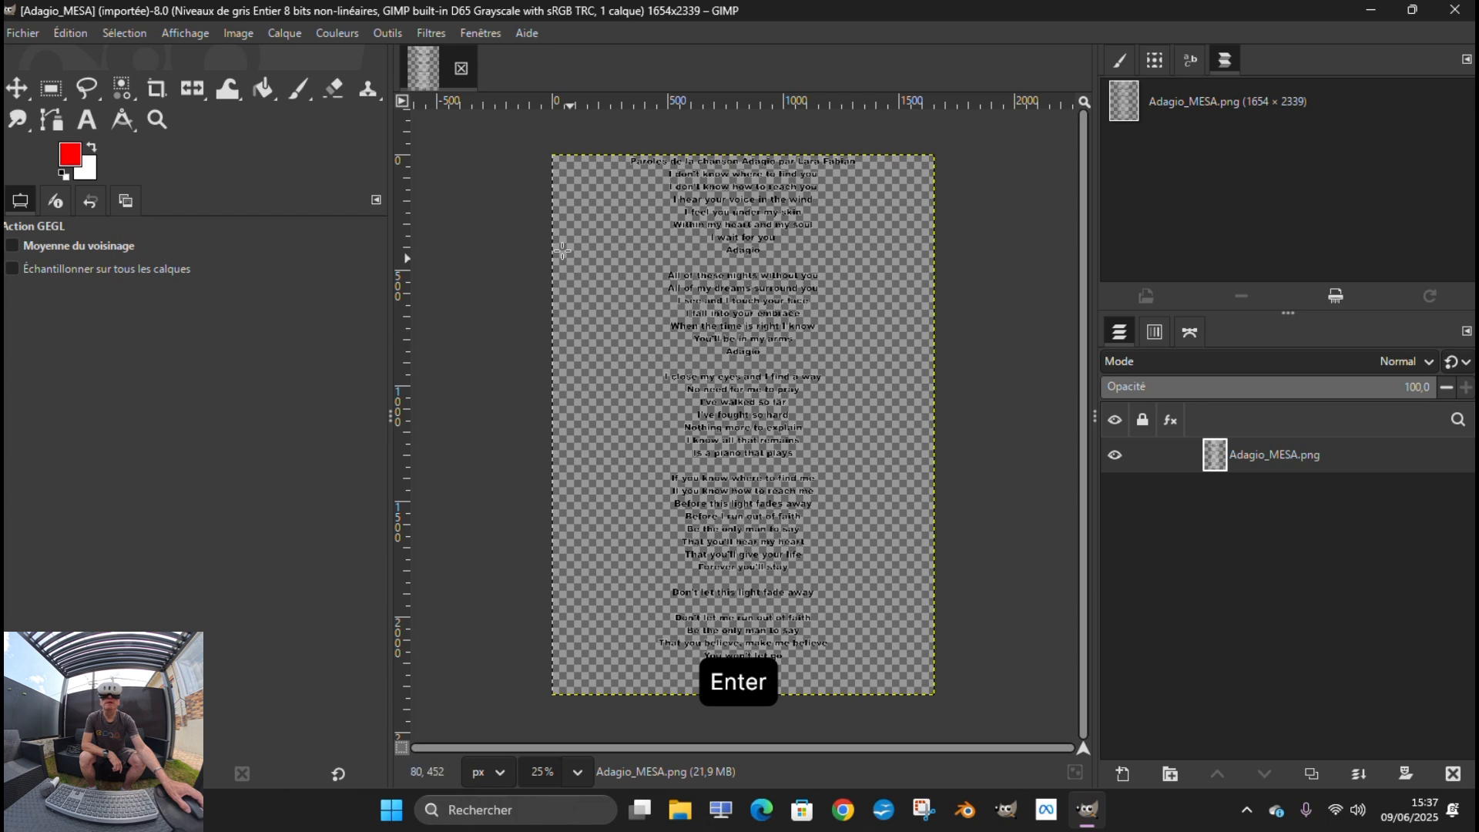
{"action": "left_click", "coordinate": [289, 27]}
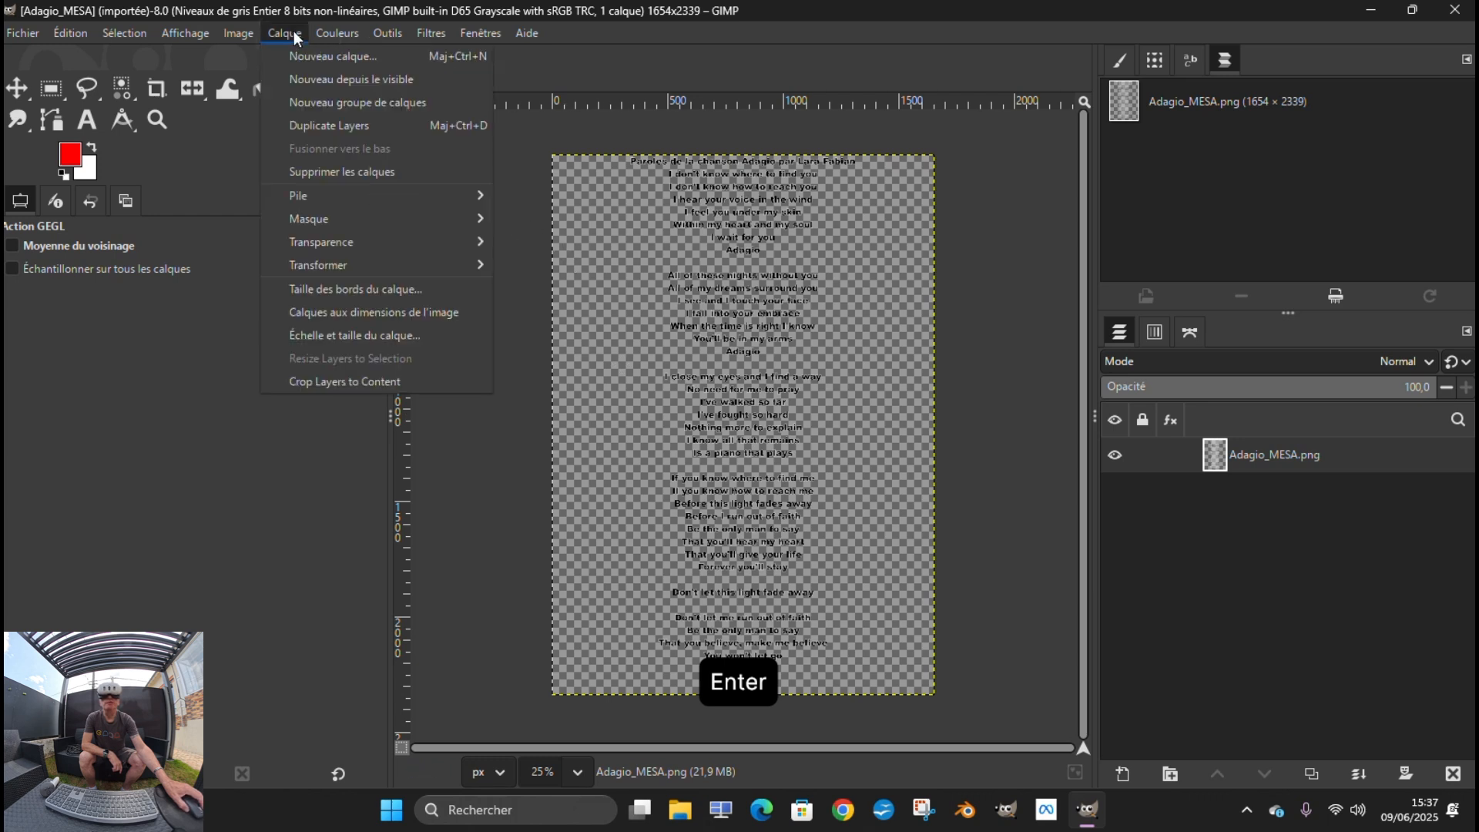
{"action": "mouse_move", "coordinate": [372, 243]}
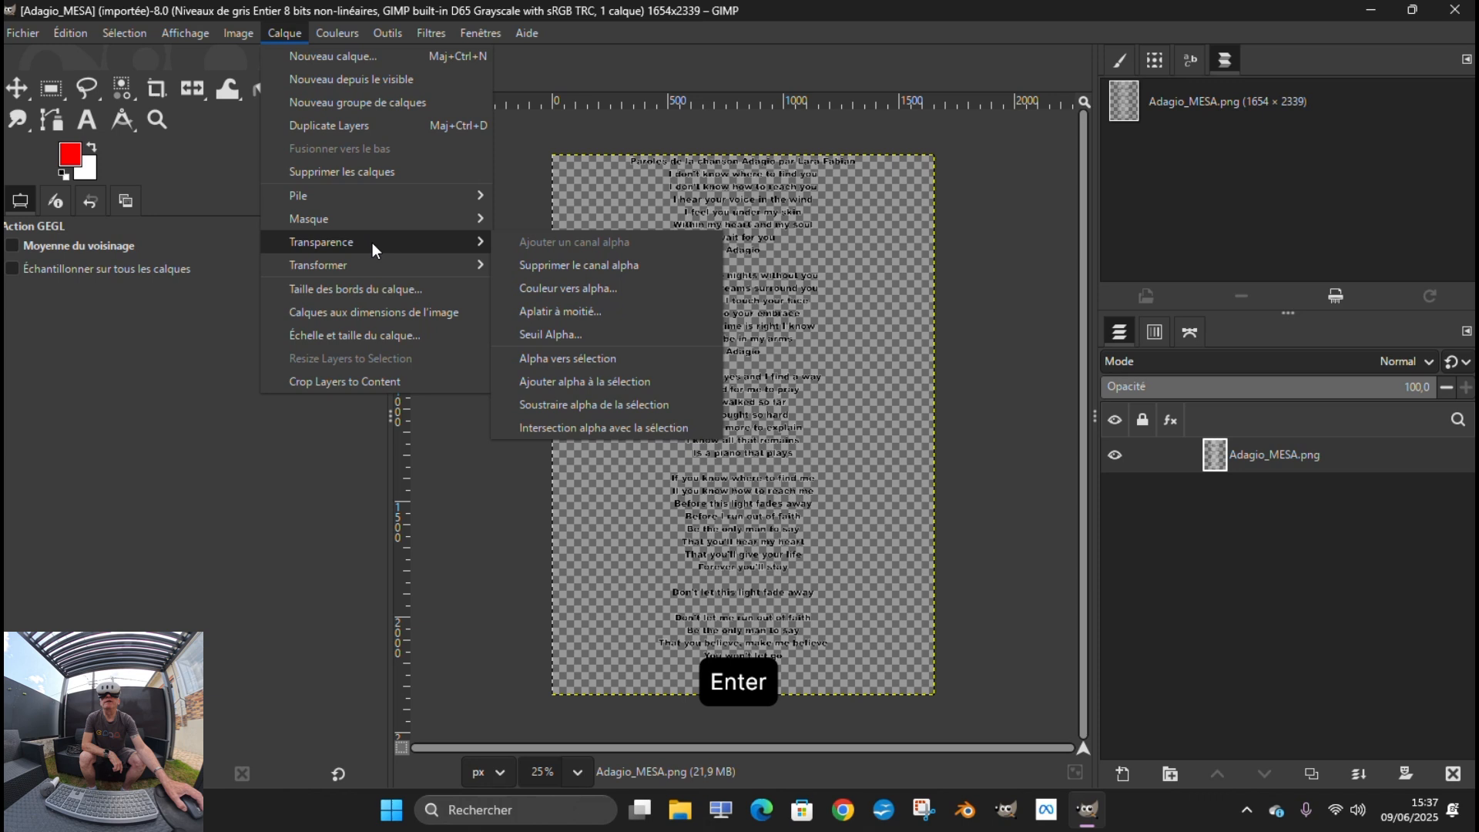
{"action": "left_click", "coordinate": [547, 293]}
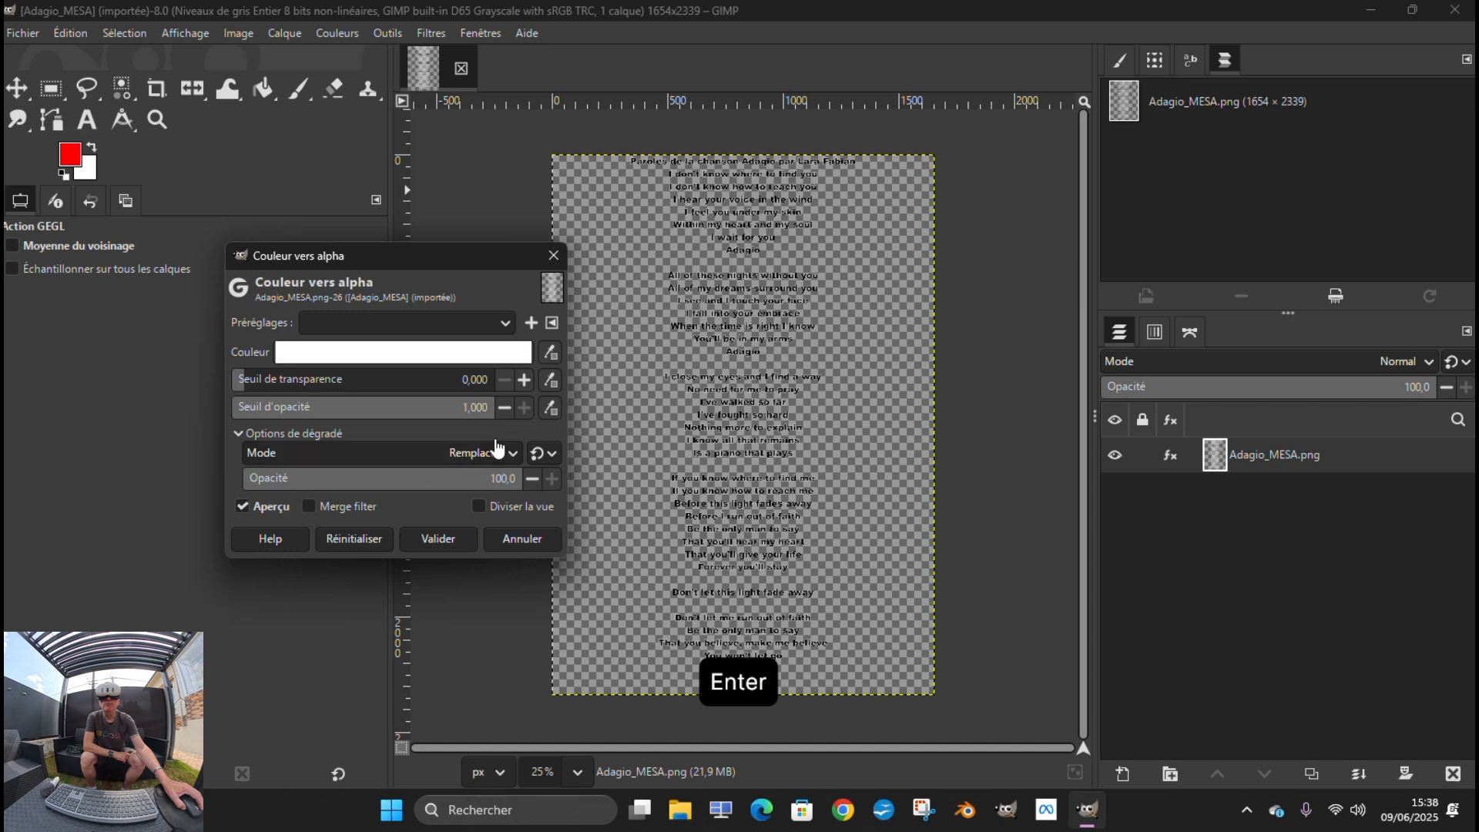
{"action": "left_click", "coordinate": [489, 483]}
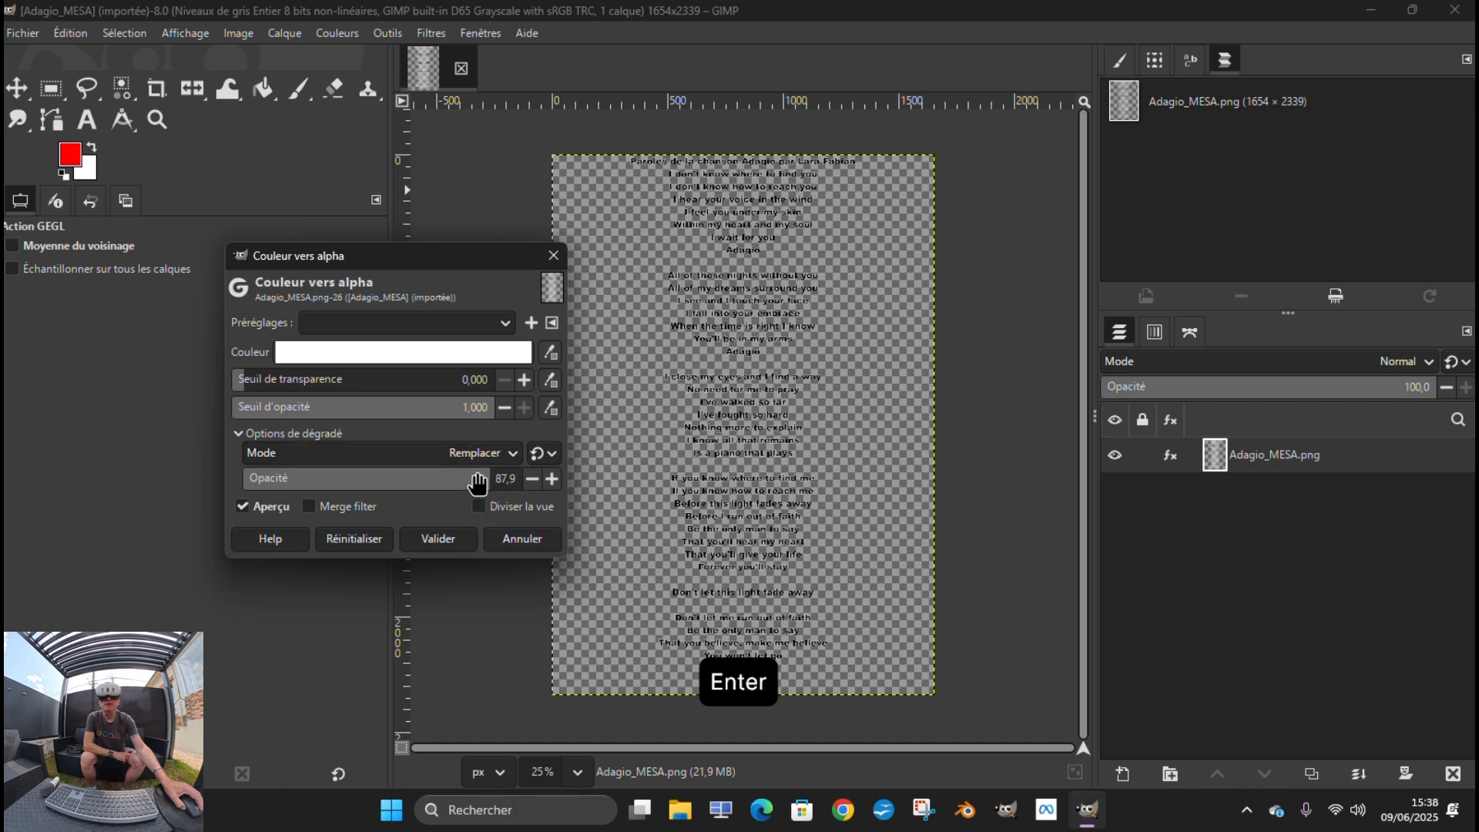
{"action": "triple_click", "coordinate": [501, 478]}
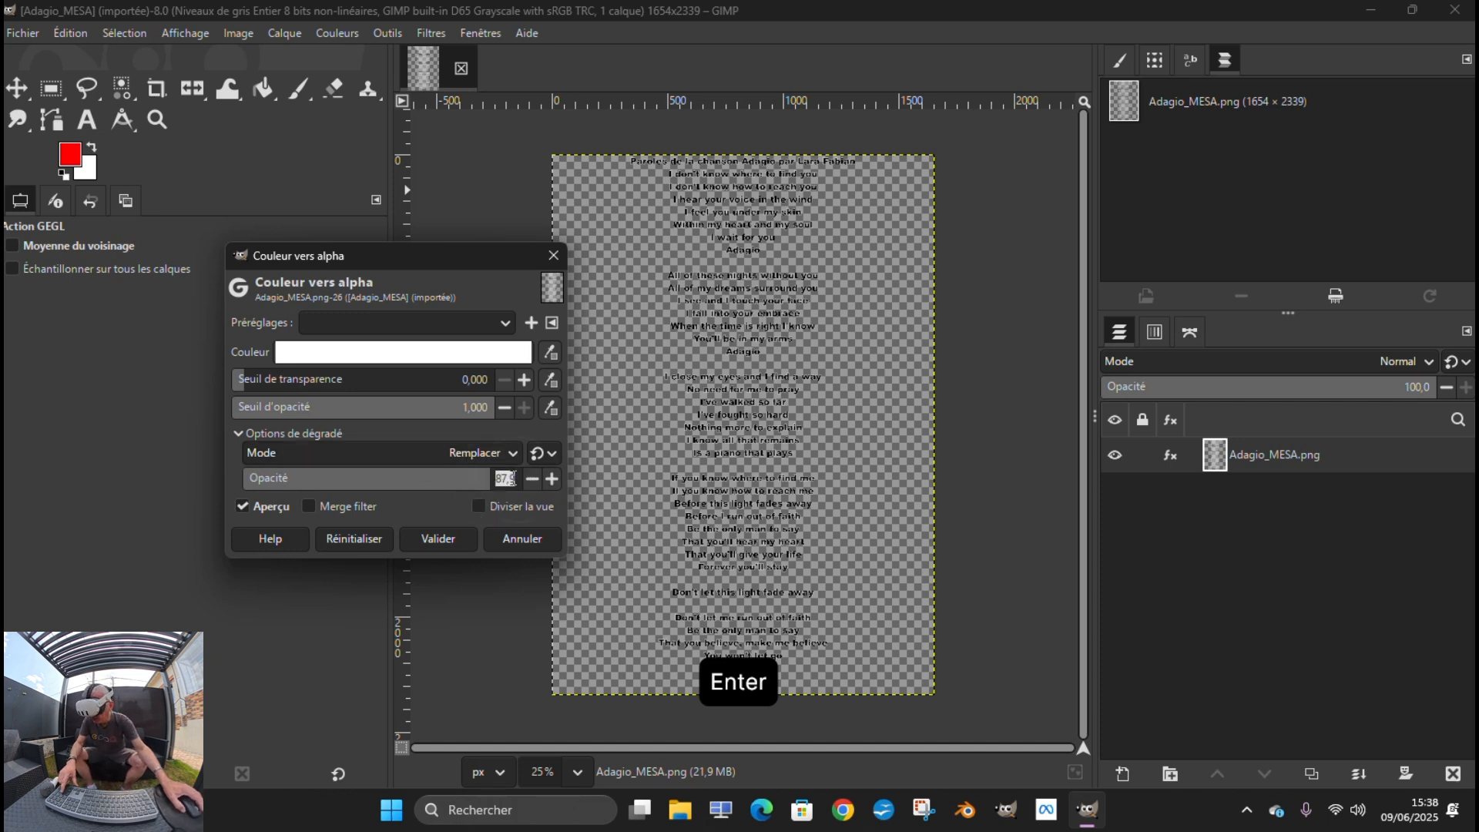
{"action": "type", "text": "50,0"}
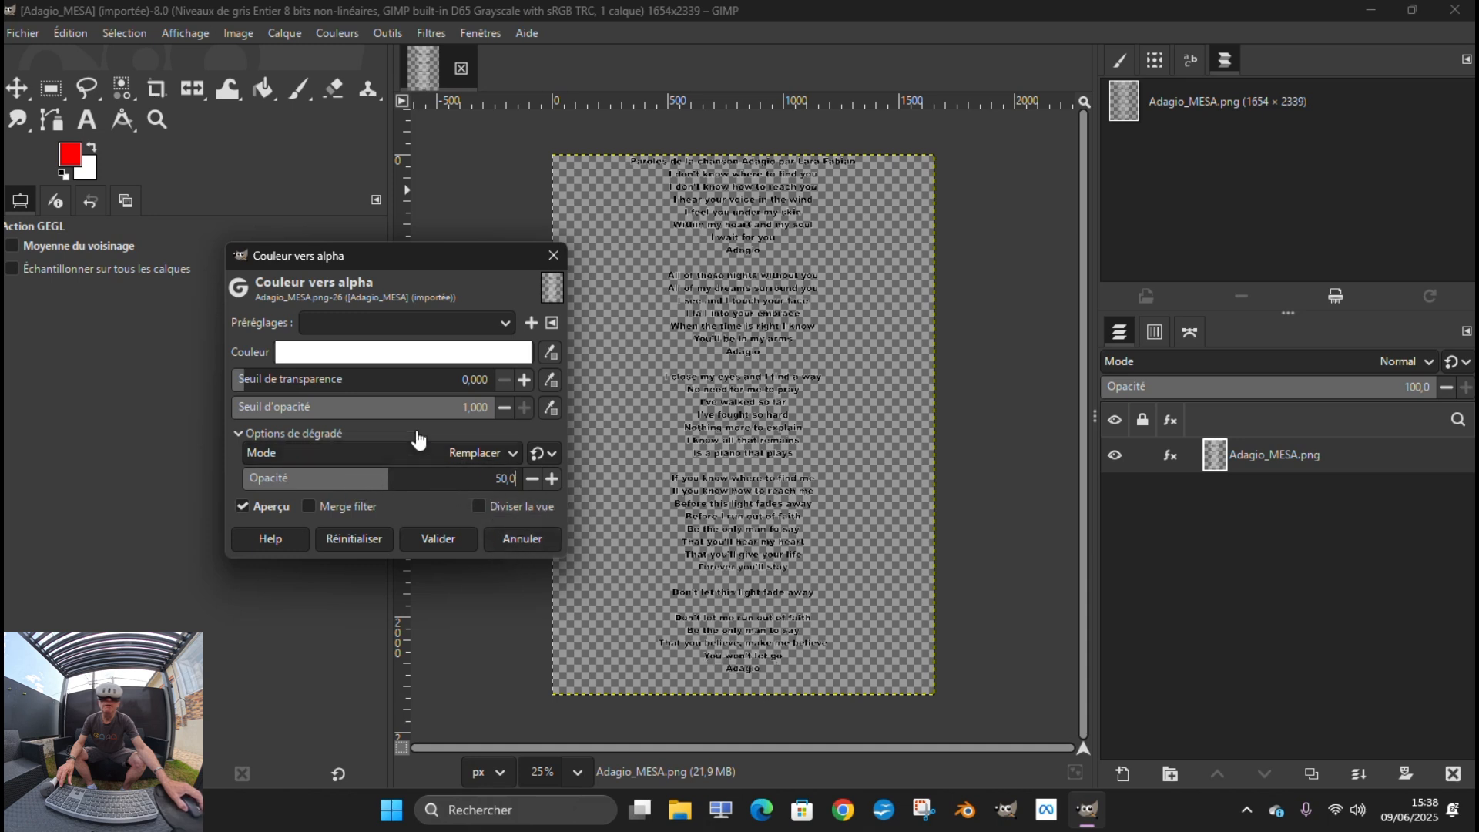
{"action": "left_click", "coordinate": [390, 478]}
{"action": "mouse_move", "coordinate": [389, 479]}
{"action": "left_mouse_down"}
{"action": "mouse_move", "coordinate": [268, 472]}
{"action": "mouse_move", "coordinate": [555, 459]}
{"action": "mouse_move", "coordinate": [216, 476]}
{"action": "mouse_move", "coordinate": [399, 478]}
{"action": "left_mouse_up"}
{"action": "left_click", "coordinate": [523, 539]}
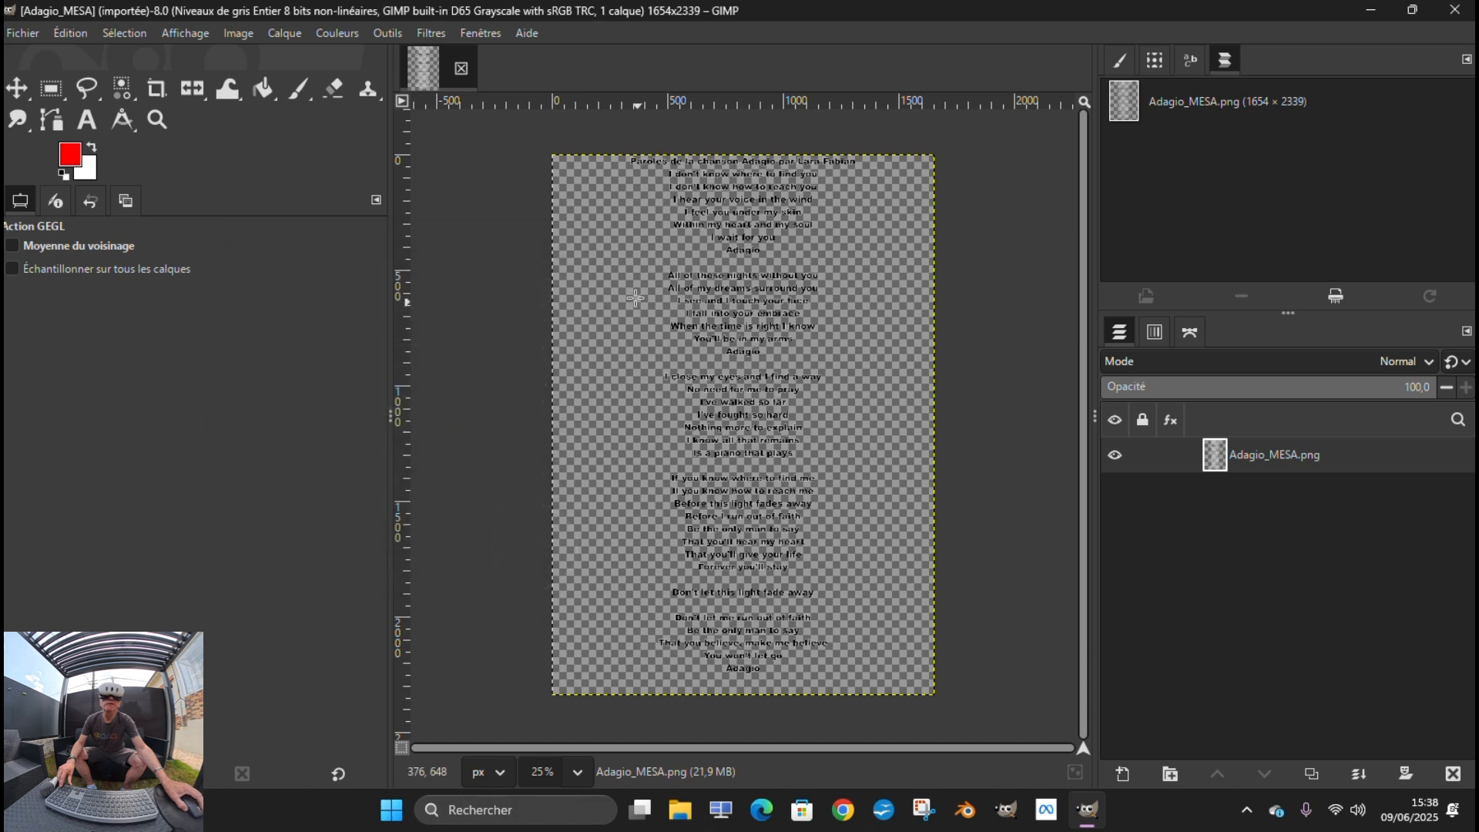
{"action": "key", "text": "shift+ctrl+f"}
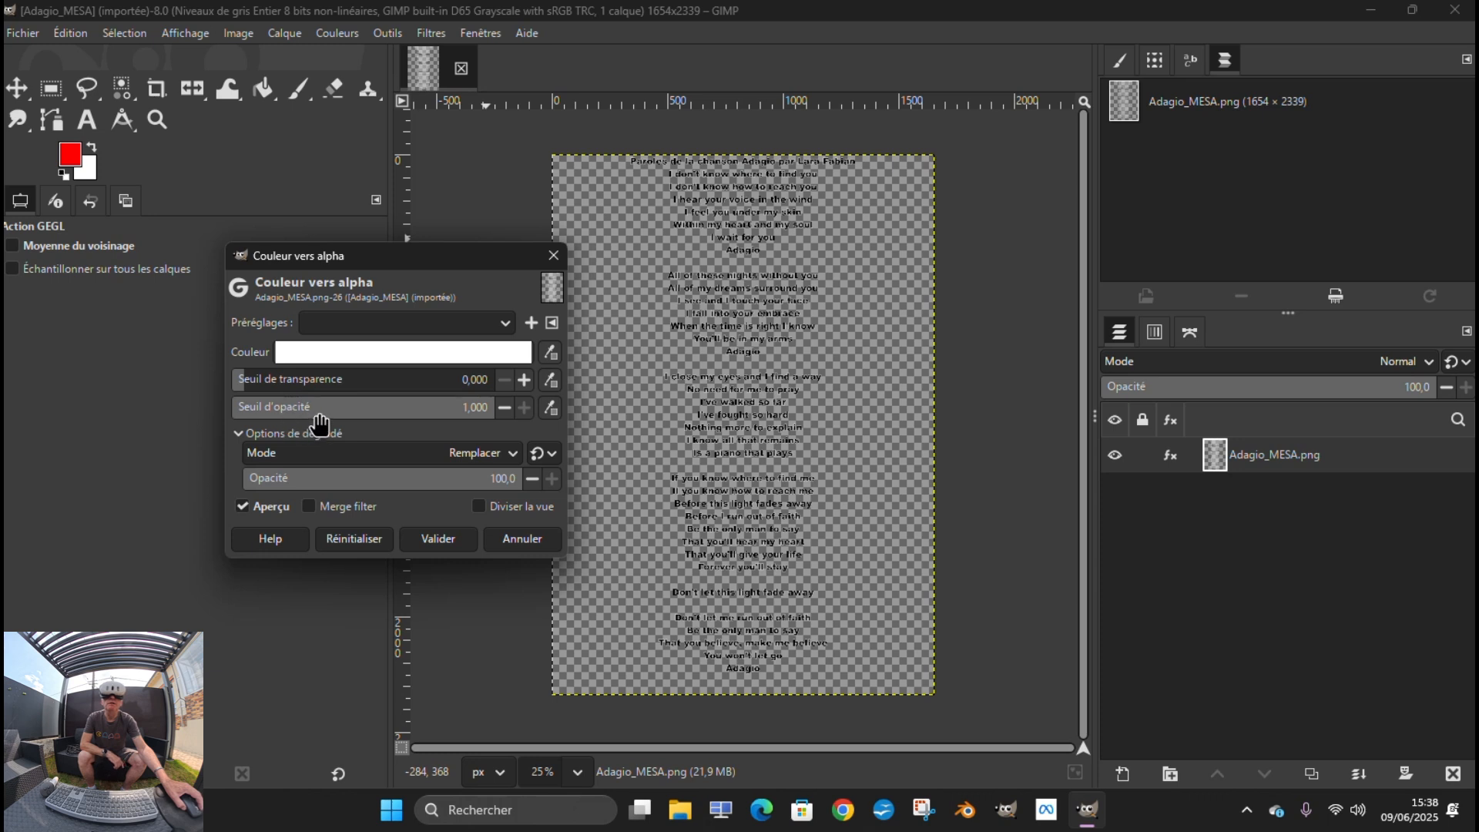
{"action": "left_click_drag", "start_coordinate": [511, 477], "coordinate": [447, 474]}
{"action": "double_click", "coordinate": [511, 478]}
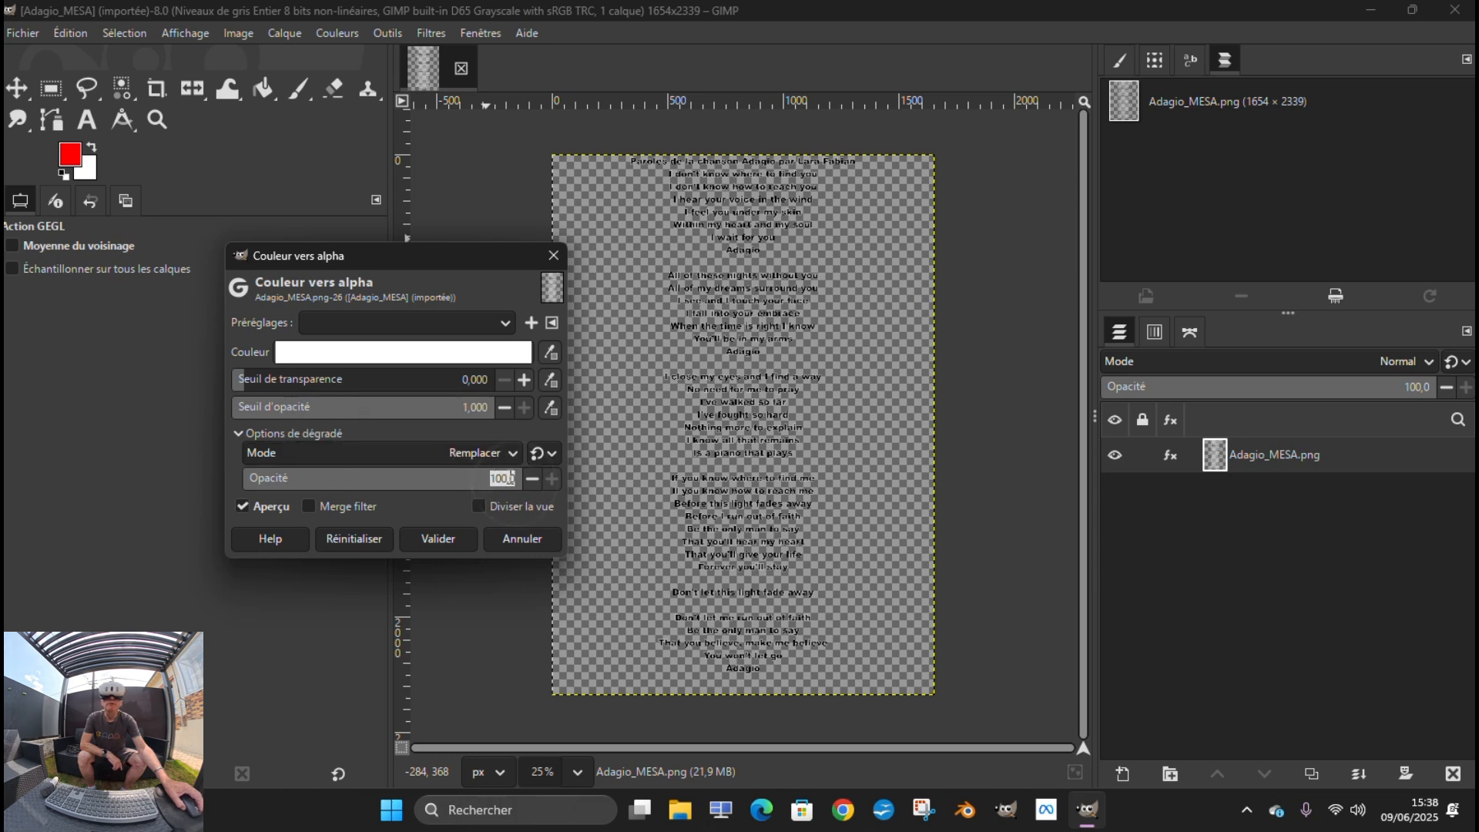
{"action": "left_click", "coordinate": [531, 479]}
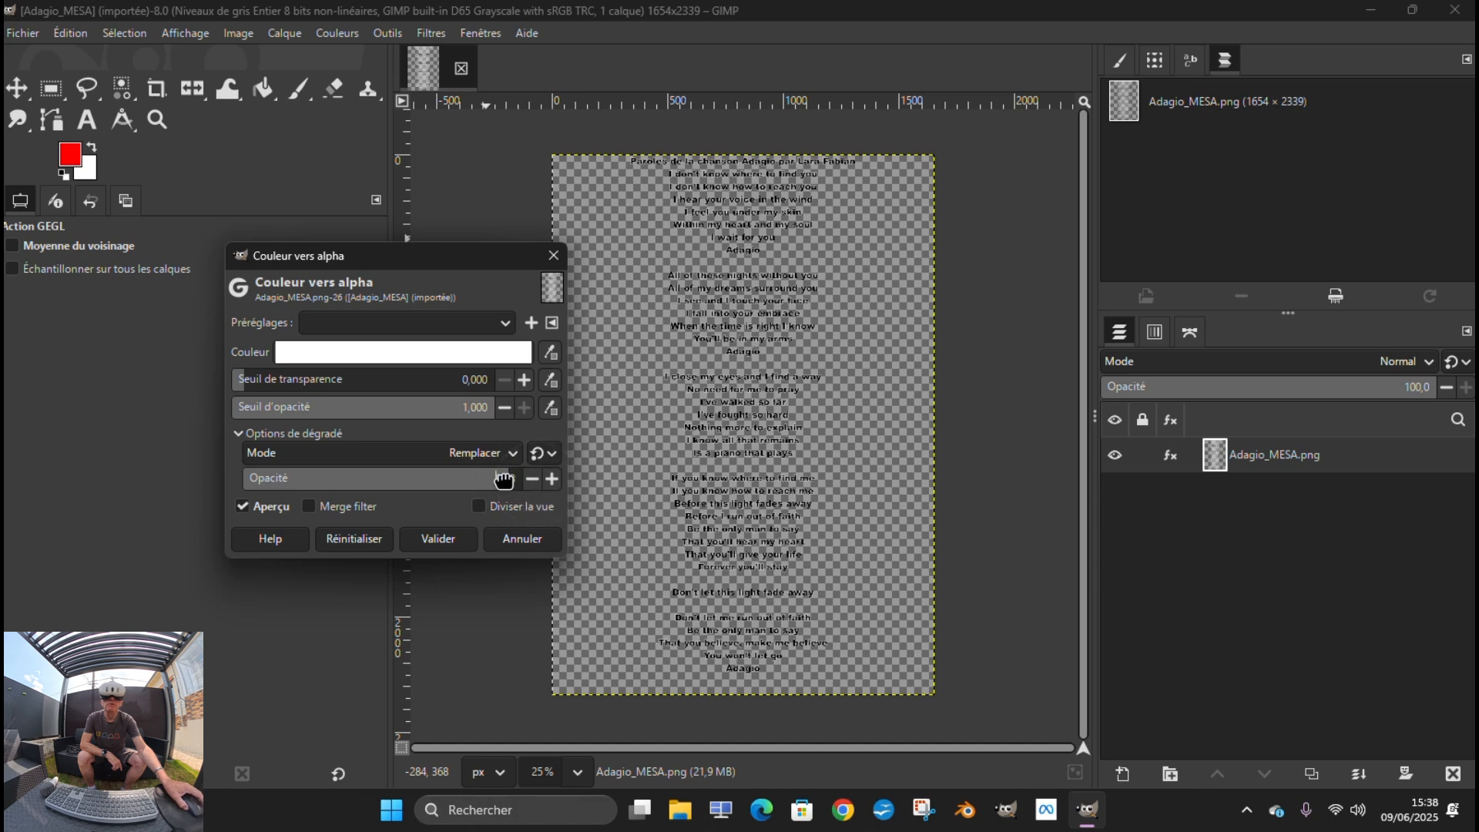
{"action": "left_click_drag", "start_coordinate": [504, 479], "coordinate": [223, 479]}
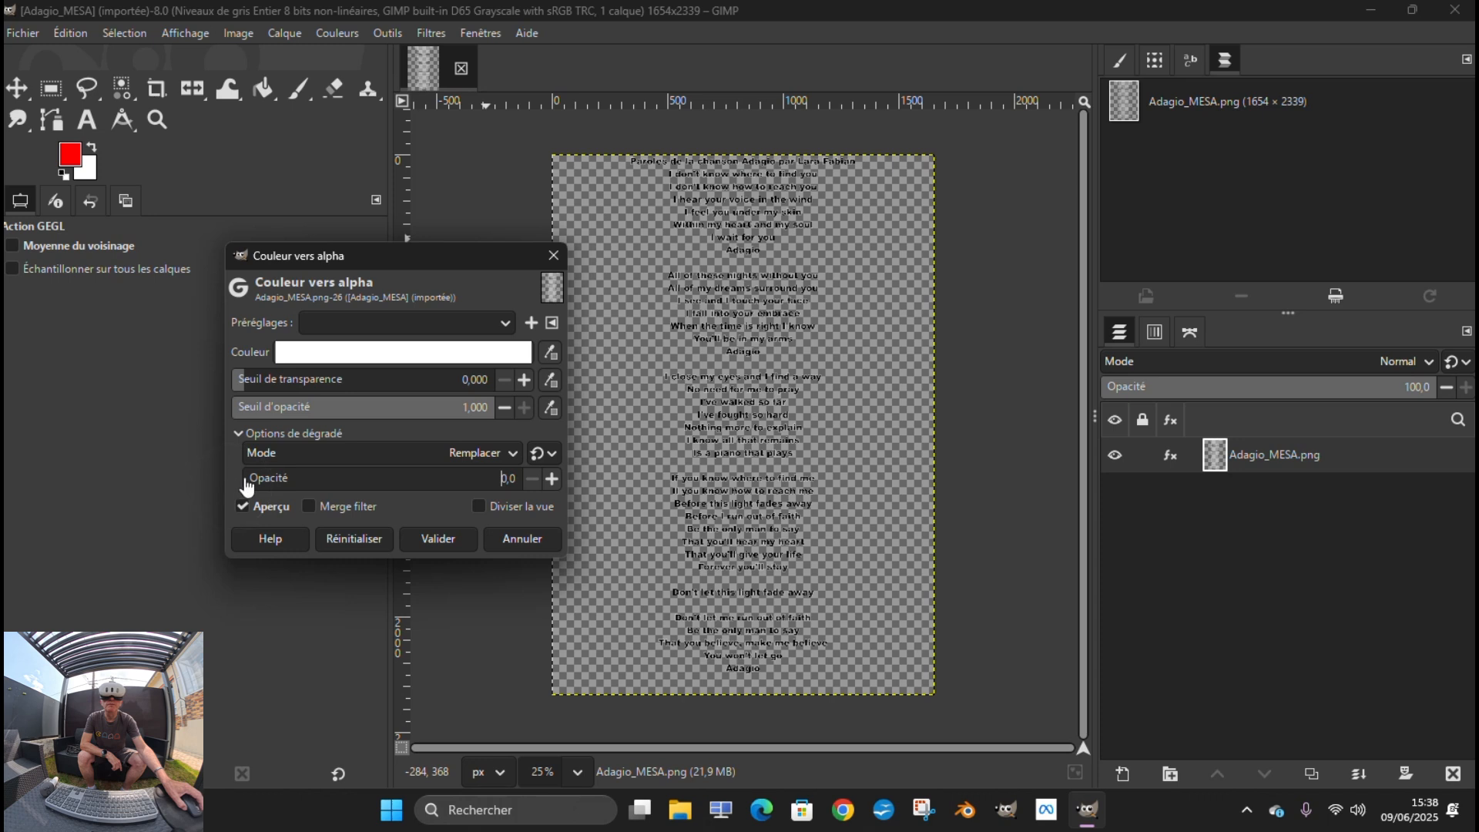
{"action": "left_click", "coordinate": [387, 485]}
{"action": "left_click_drag", "start_coordinate": [388, 486], "coordinate": [539, 483]}
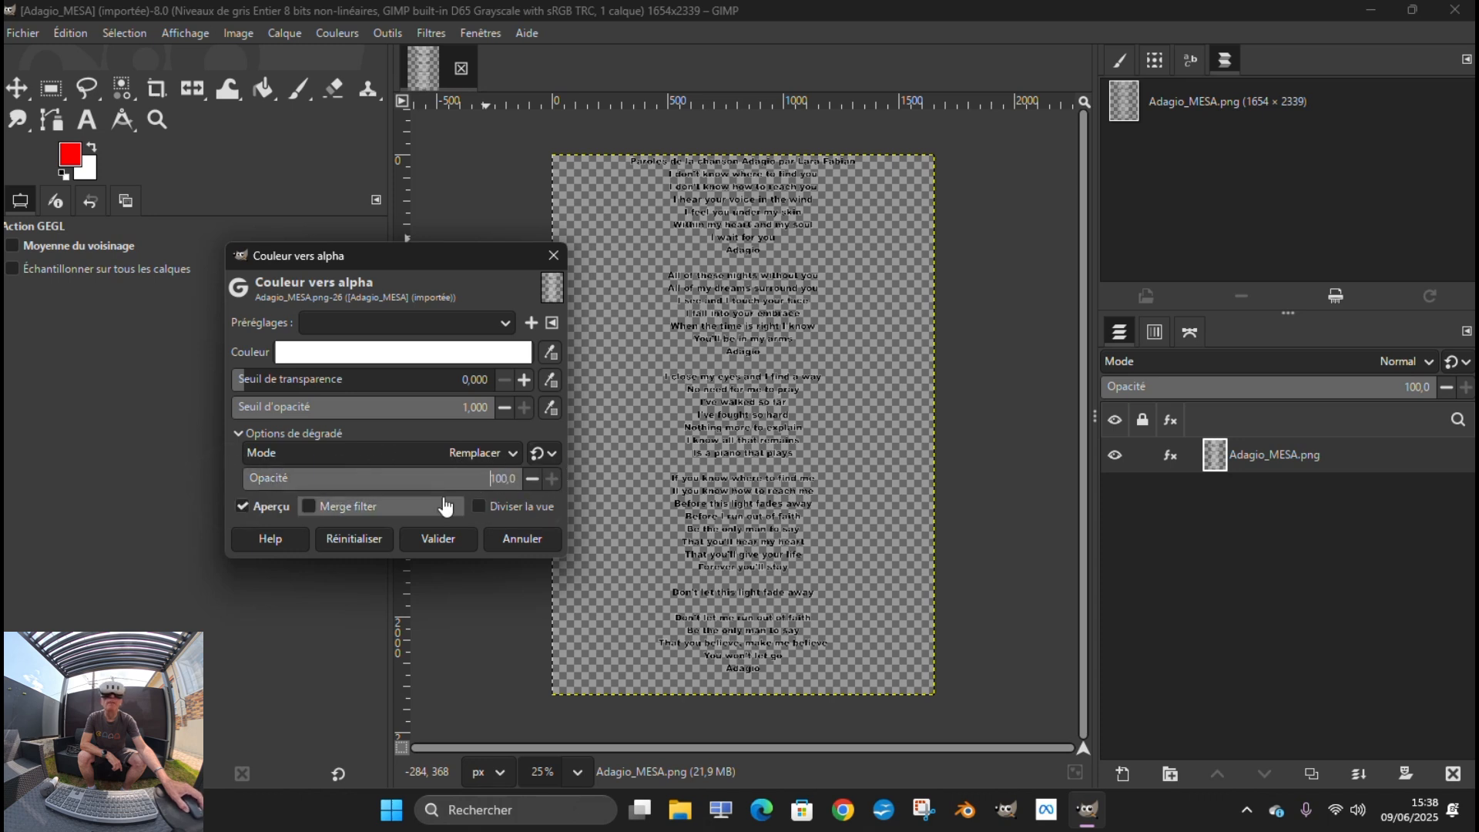
{"action": "left_click", "coordinate": [521, 539]}
Remove the alpha channel from the Adagio_MESA.png layer
{"action": "left_click", "coordinate": [277, 33]}
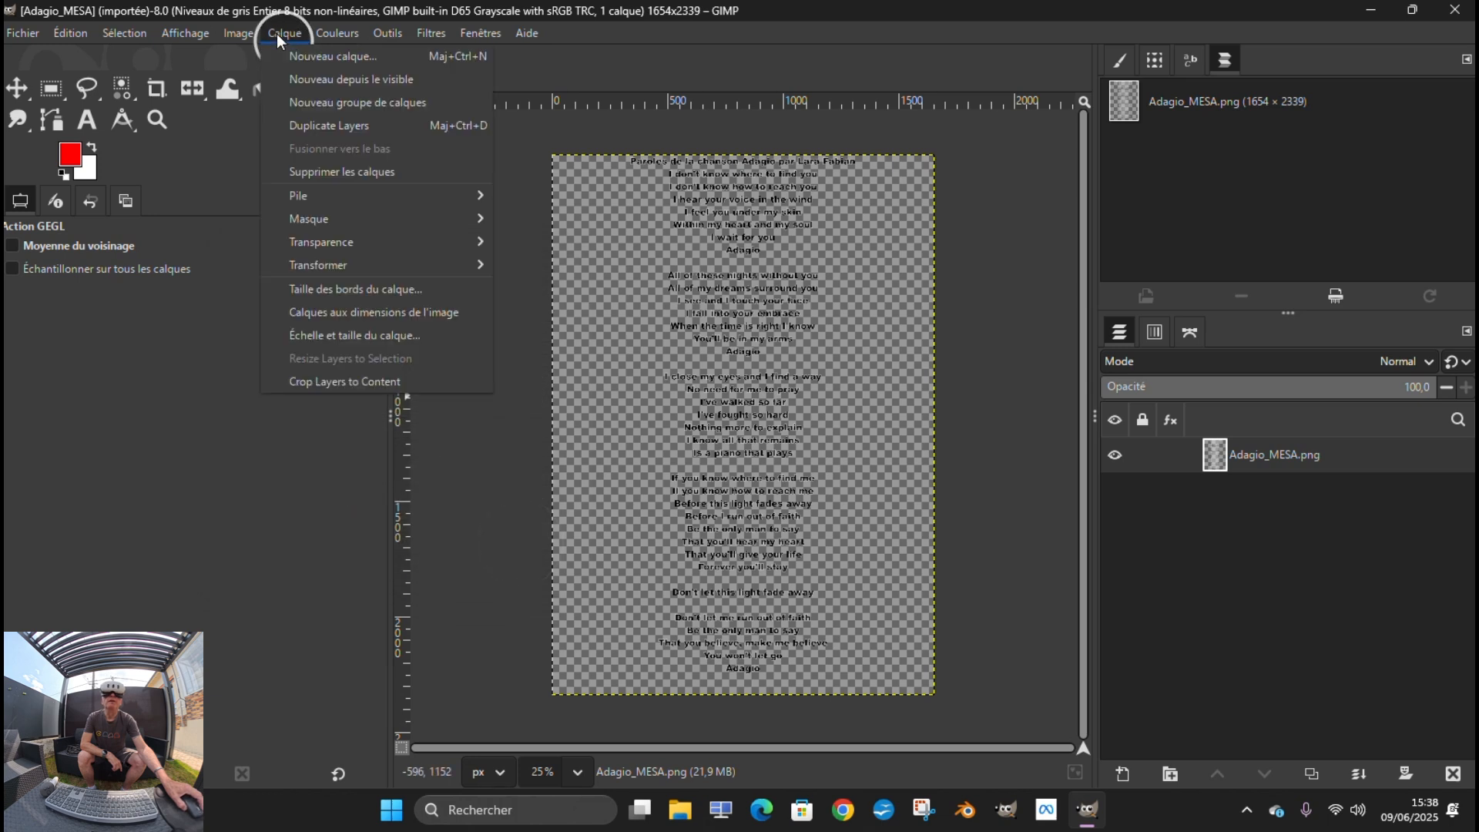
{"action": "mouse_move", "coordinate": [343, 227]}
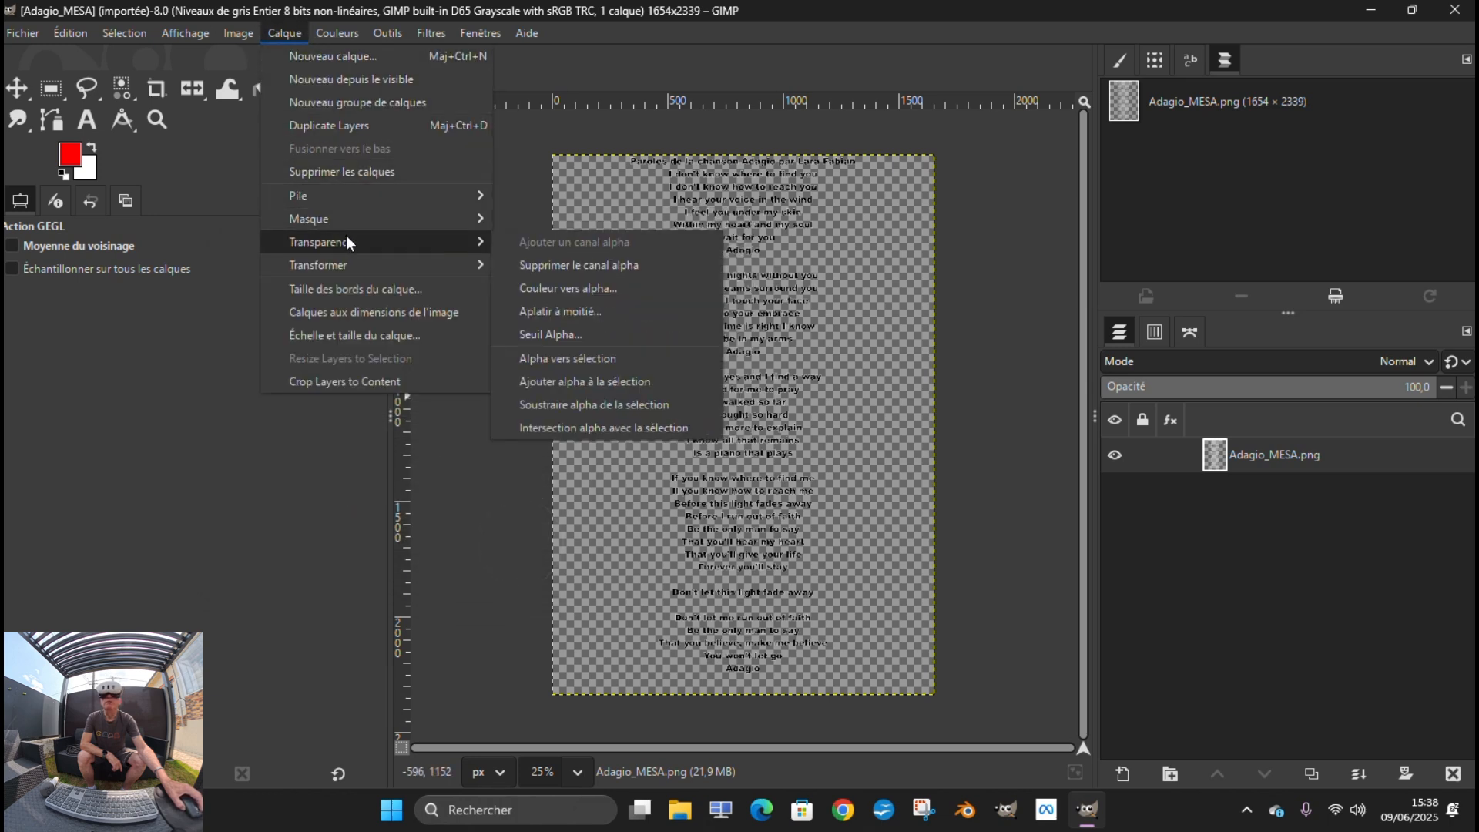
{"action": "left_click", "coordinate": [552, 266]}
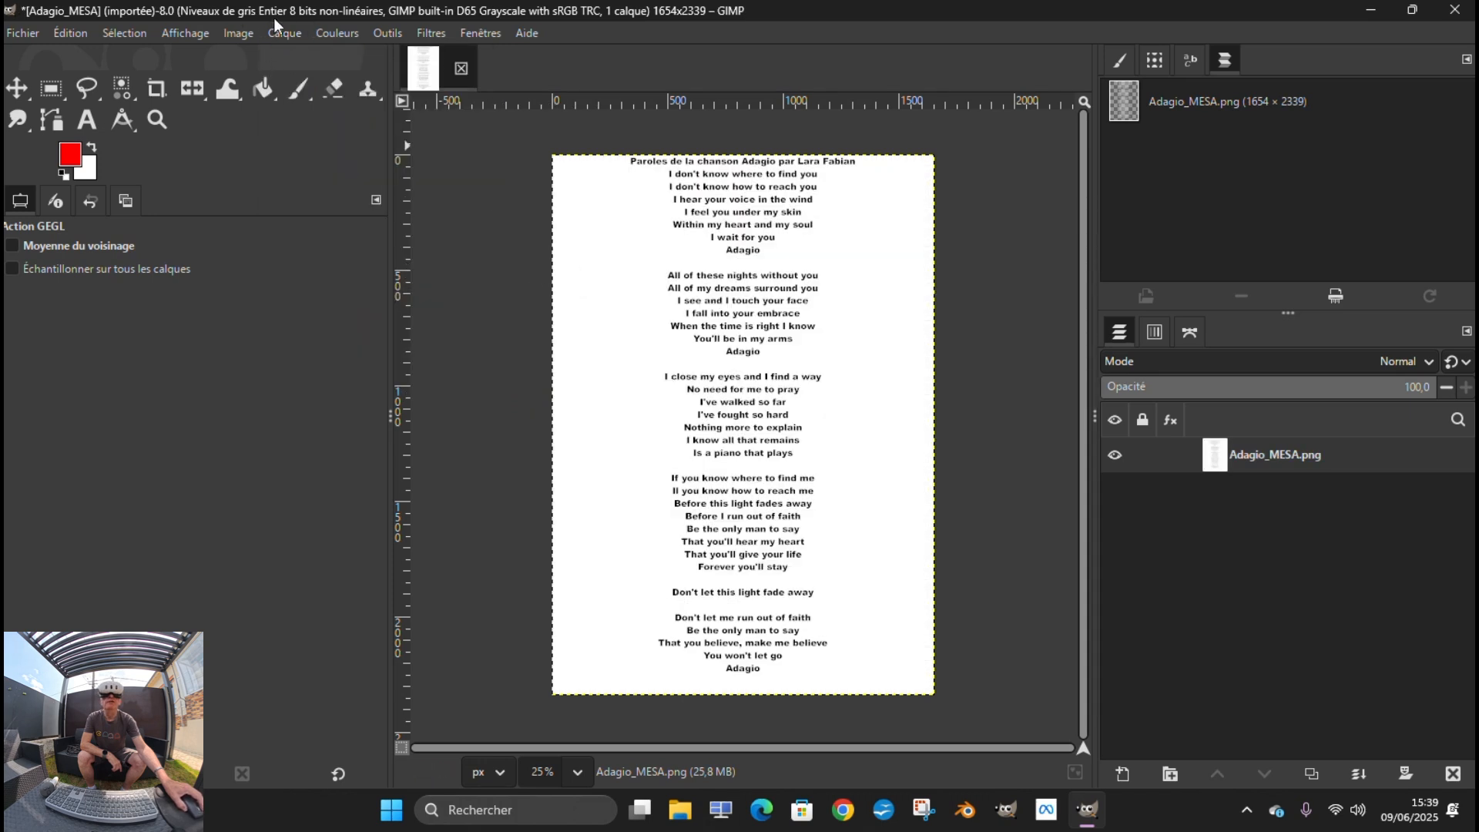
Apply Color to Alpha (Couleur vers alpha) for white to the lyrics layer with the blending opacity set to 55
{"action": "left_click", "coordinate": [285, 32]}
{"action": "mouse_move", "coordinate": [324, 244]}
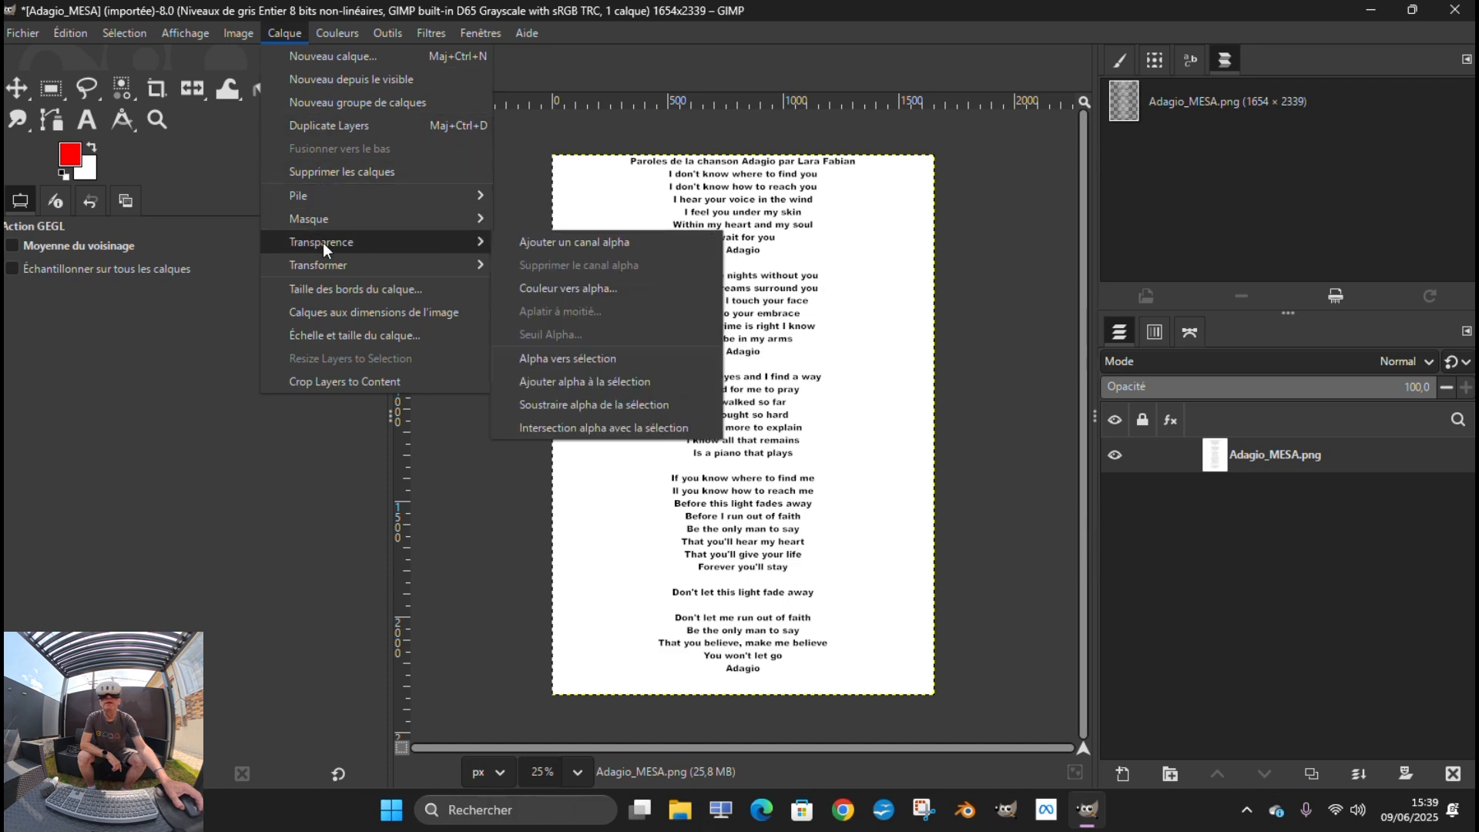
{"action": "left_click", "coordinate": [616, 288]}
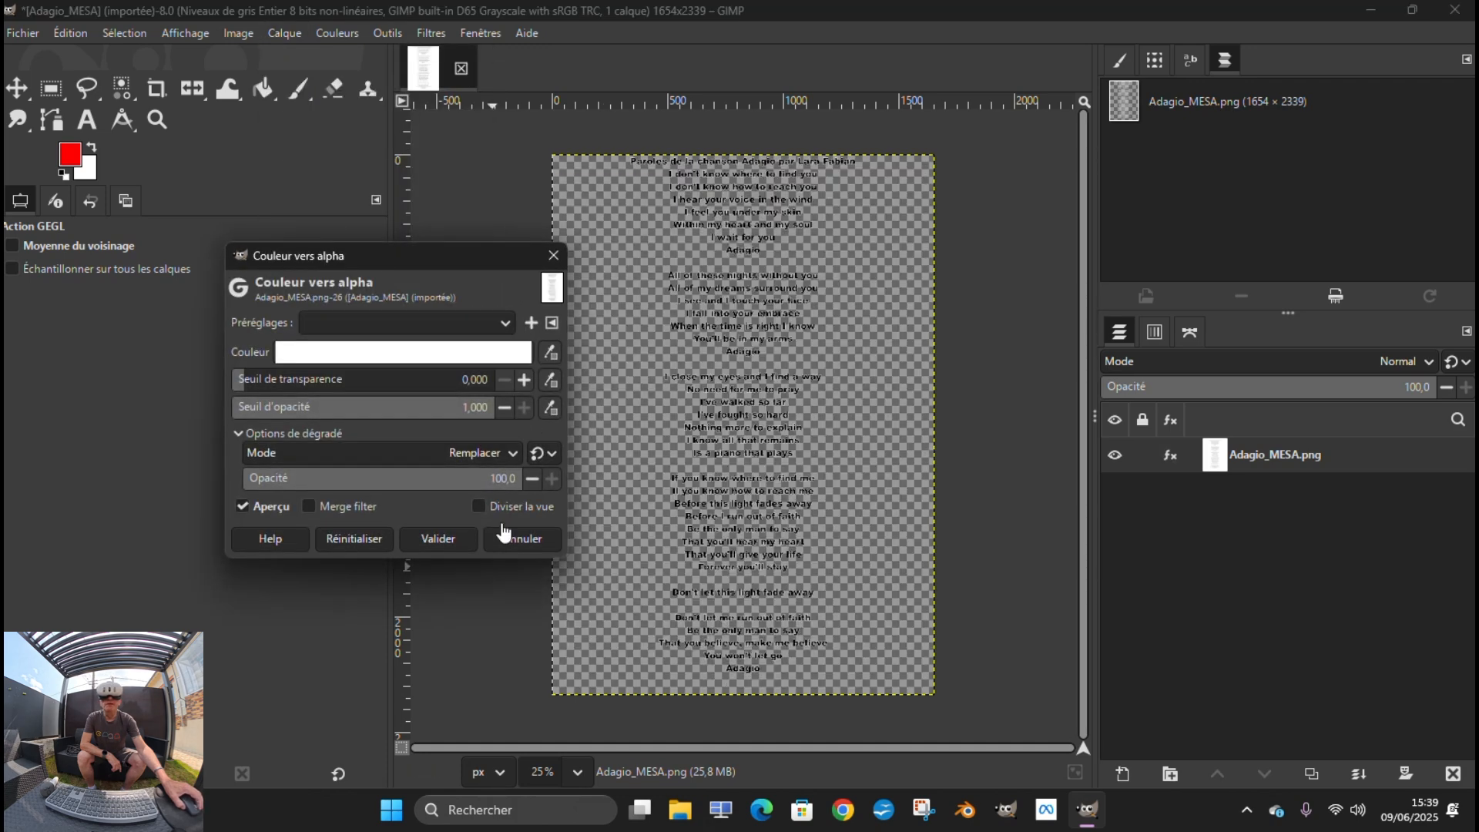
{"action": "double_click", "coordinate": [511, 479]}
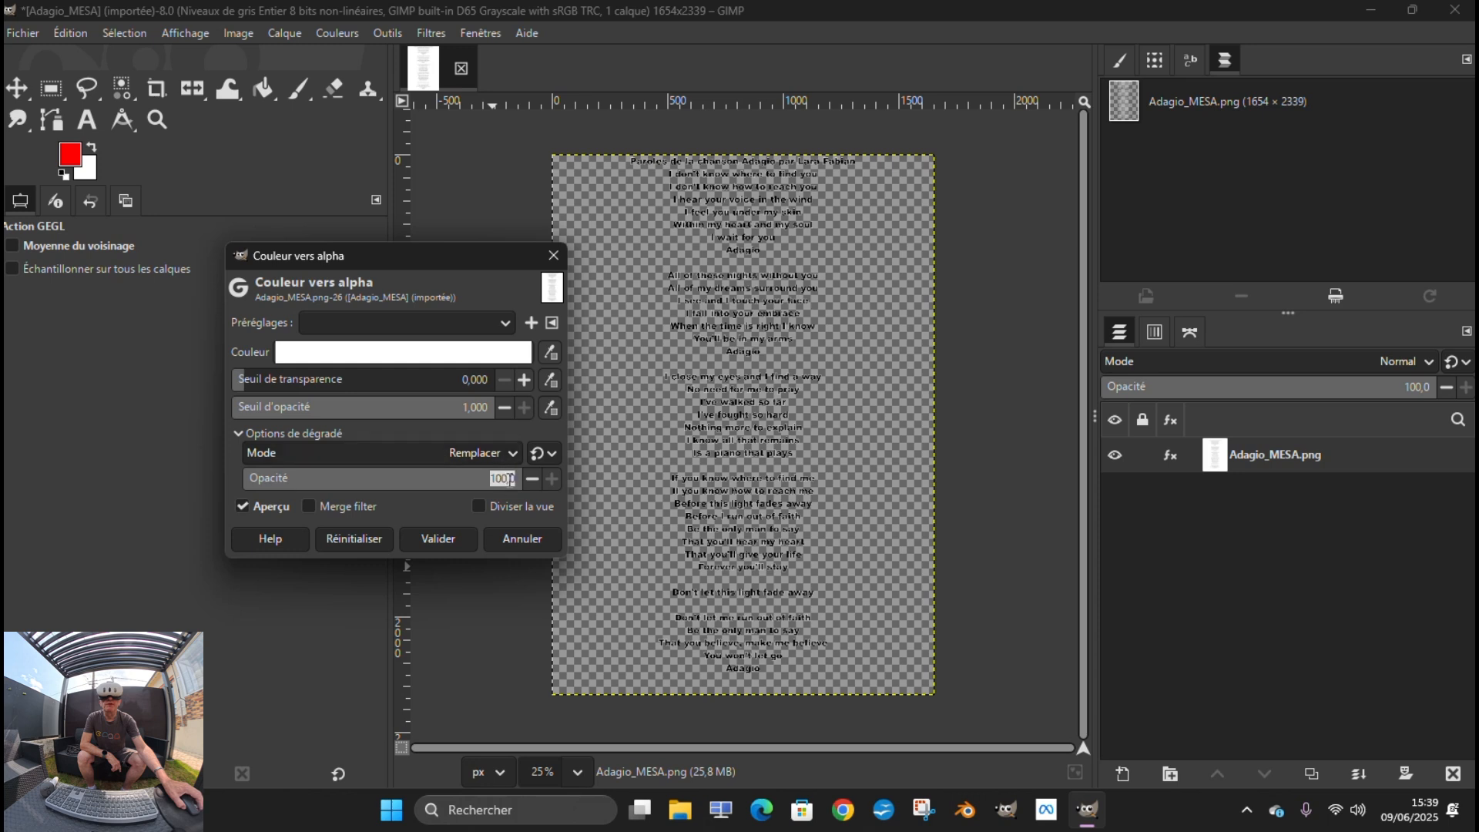
{"action": "left_click", "coordinate": [420, 486]}
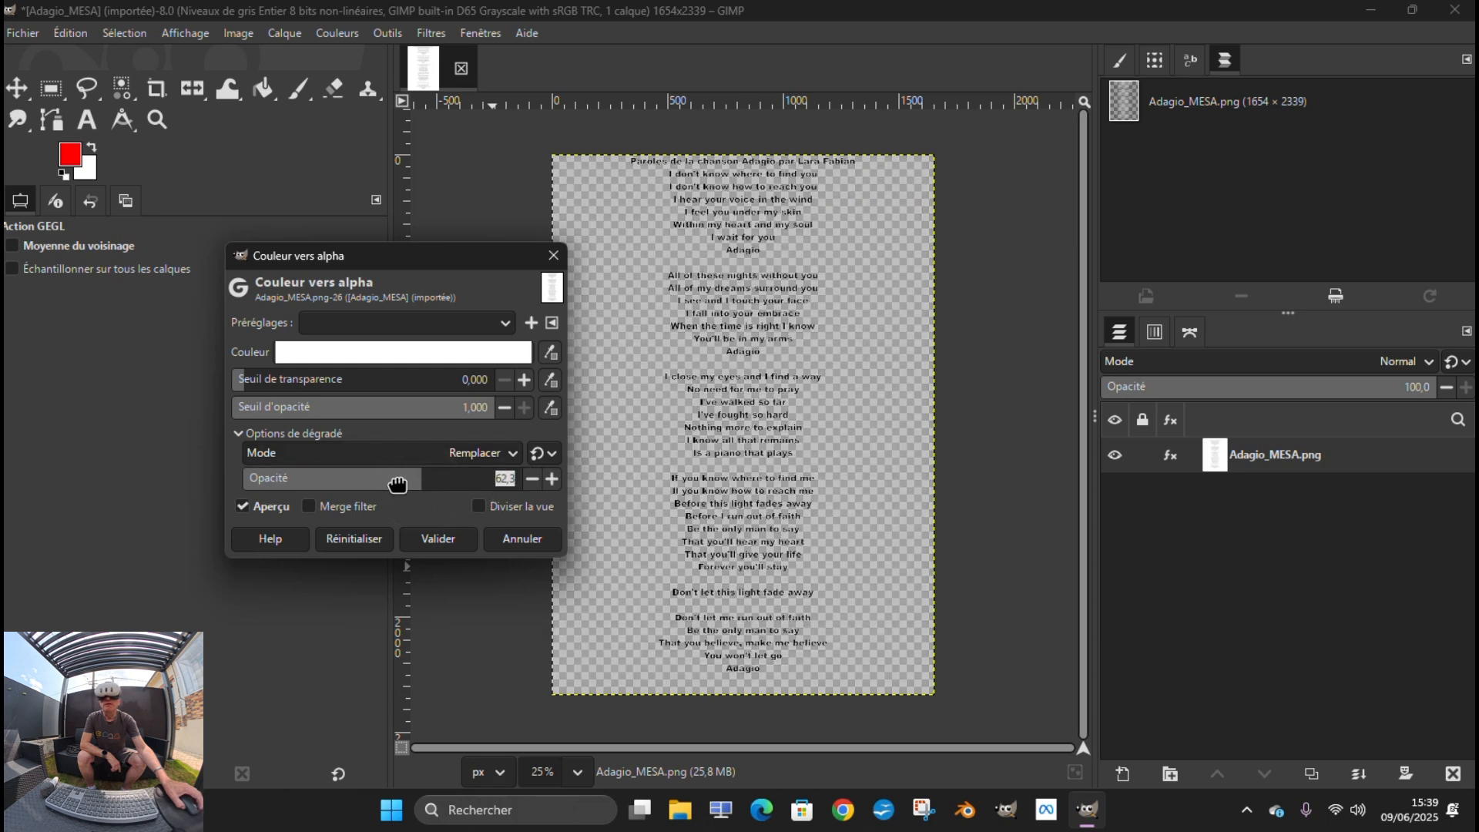
{"action": "left_click", "coordinate": [400, 486]}
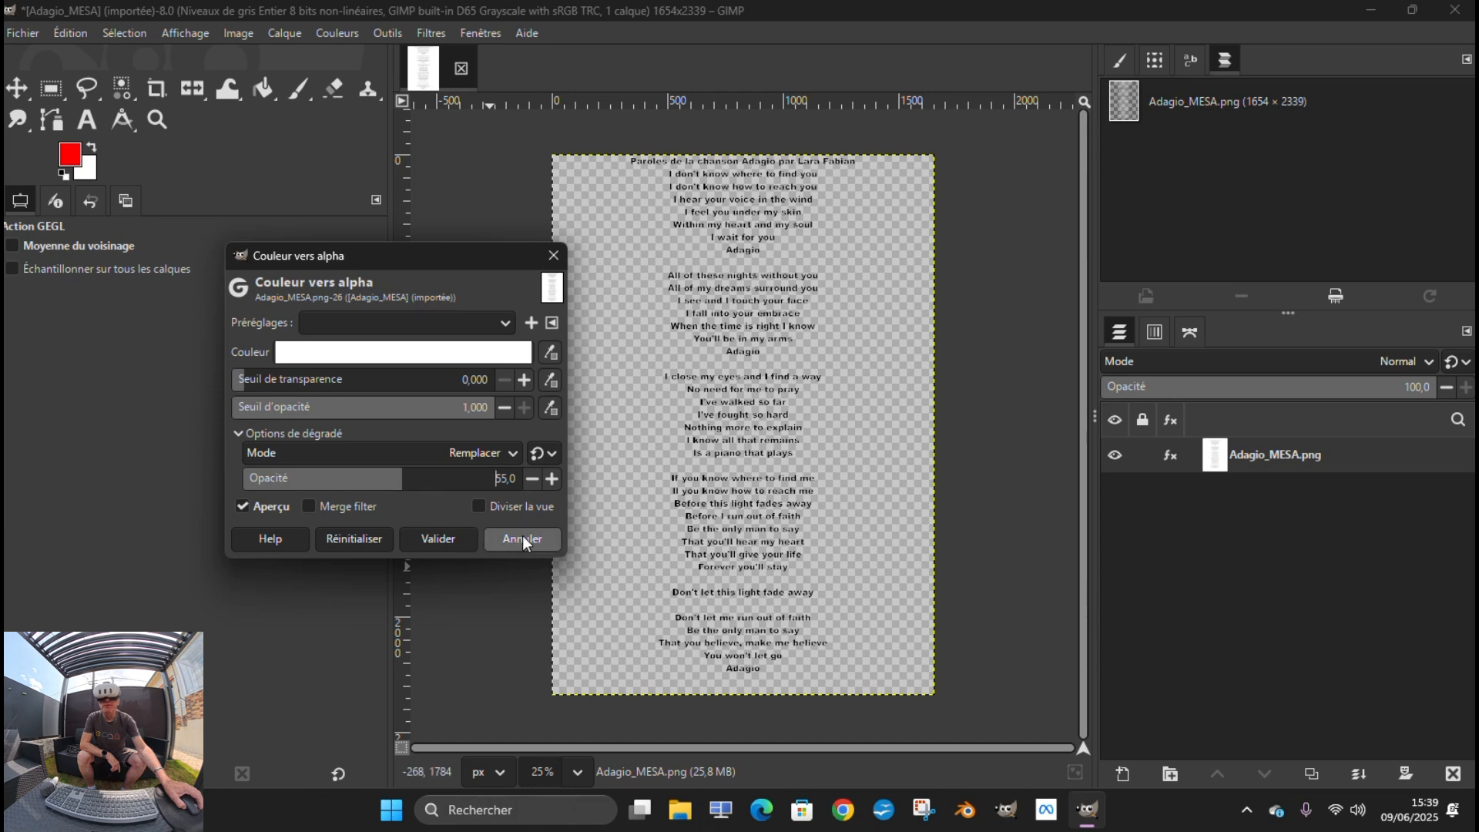
{"action": "left_click", "coordinate": [454, 543]}
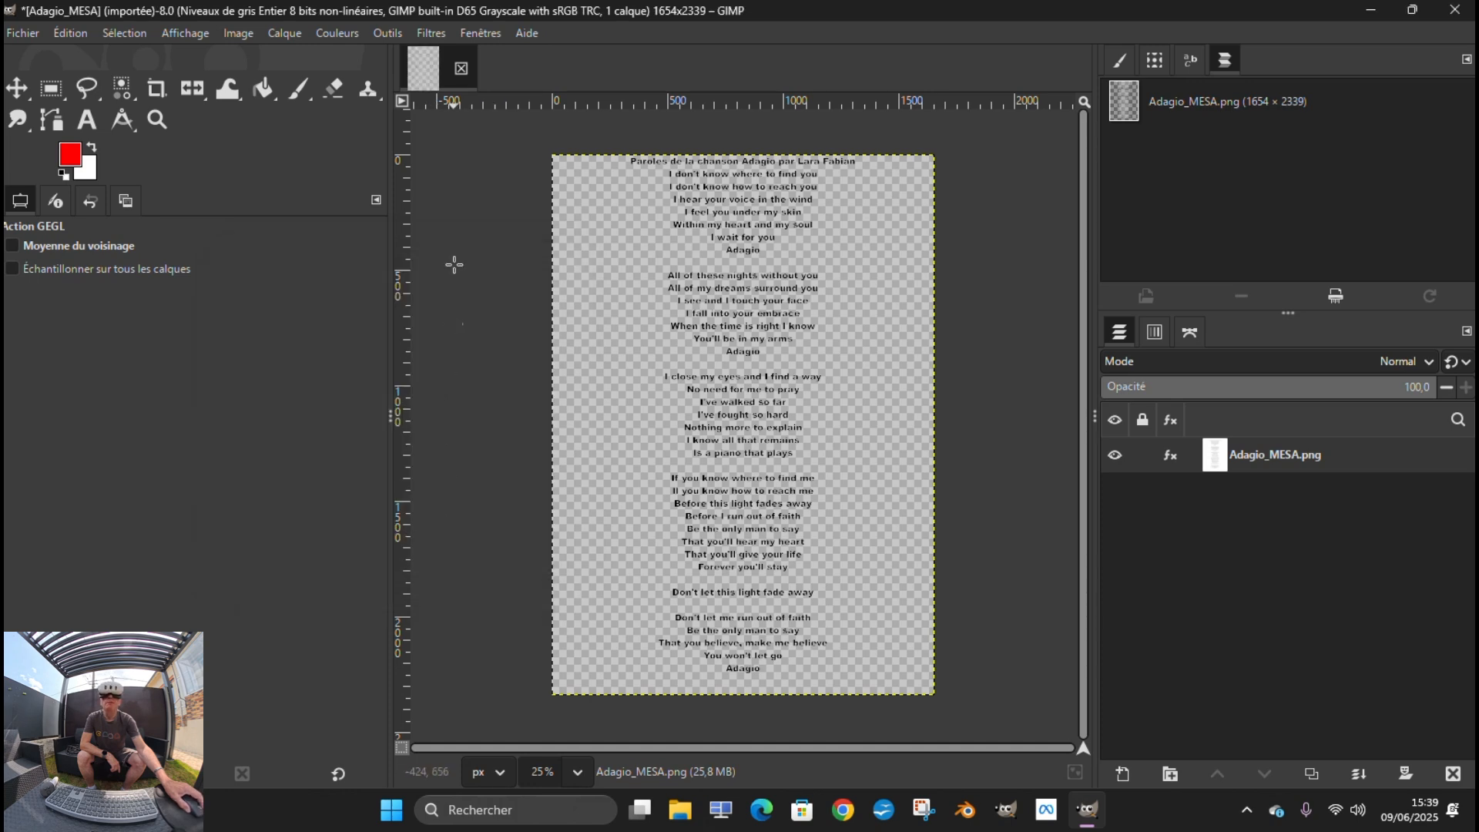
Add an alpha channel to the Adagio_MESA.png layer
{"action": "left_click", "coordinate": [285, 33]}
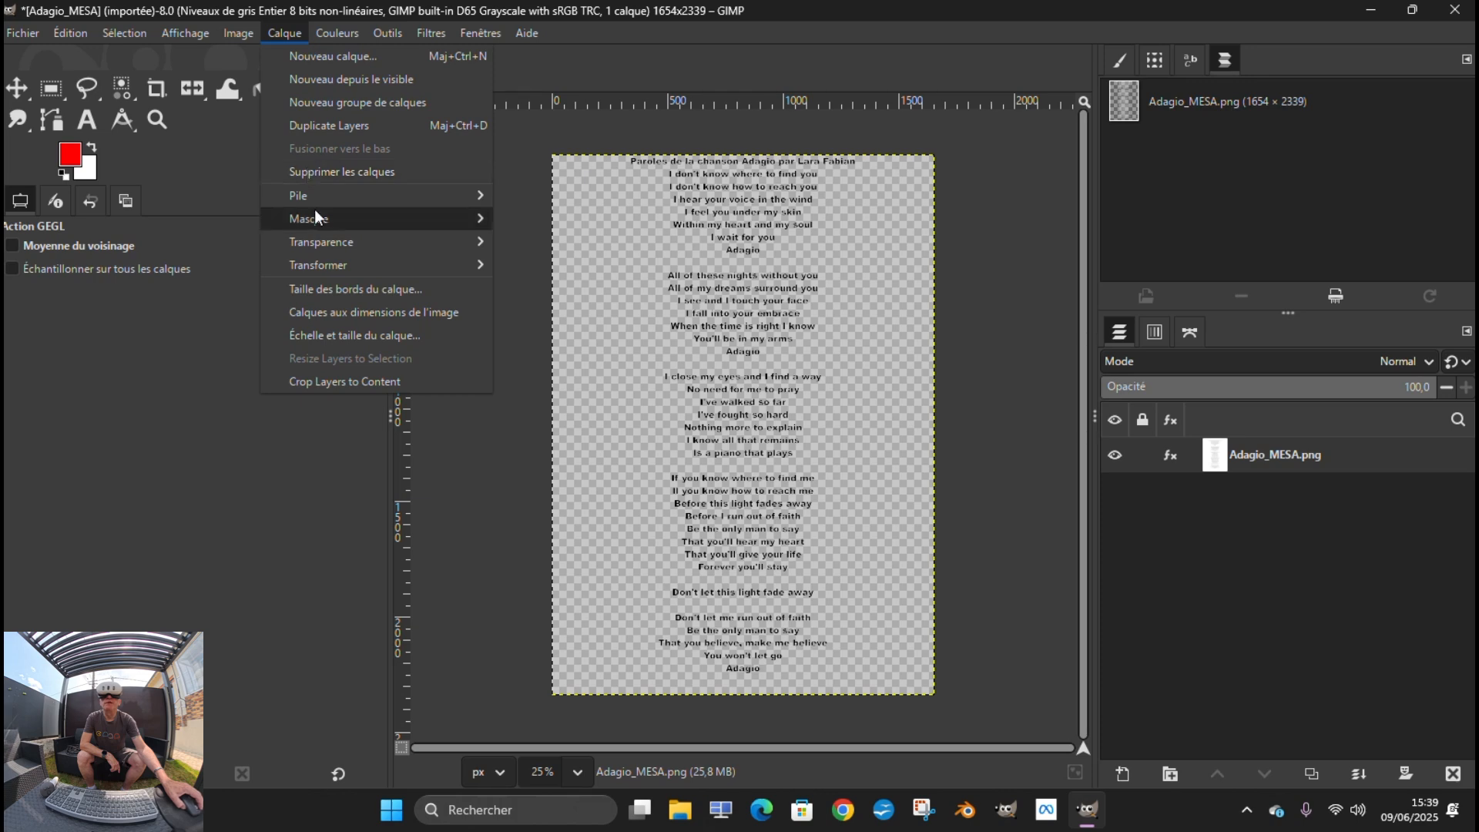
{"action": "mouse_move", "coordinate": [321, 242]}
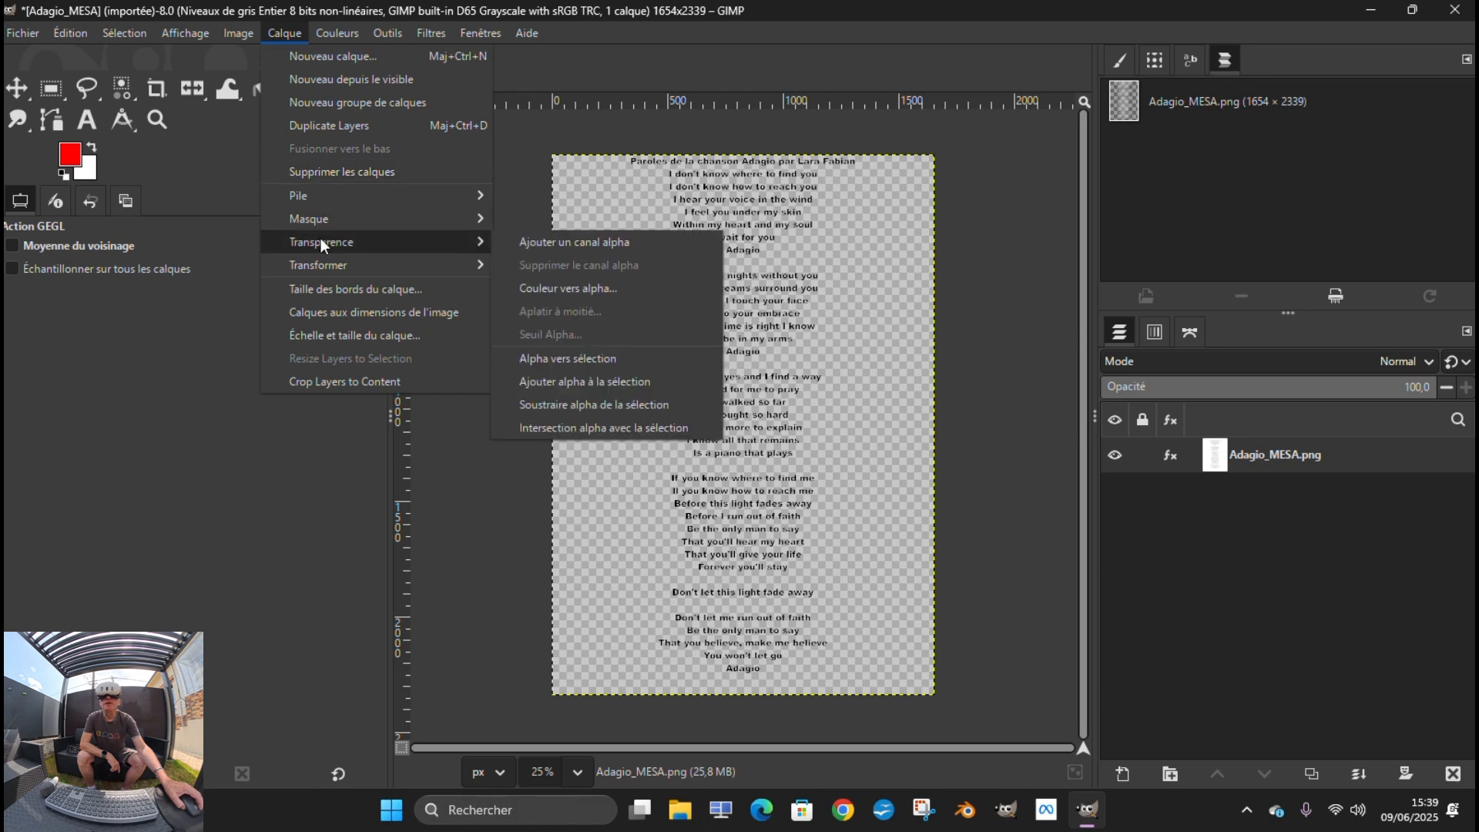
{"action": "left_click", "coordinate": [574, 242]}
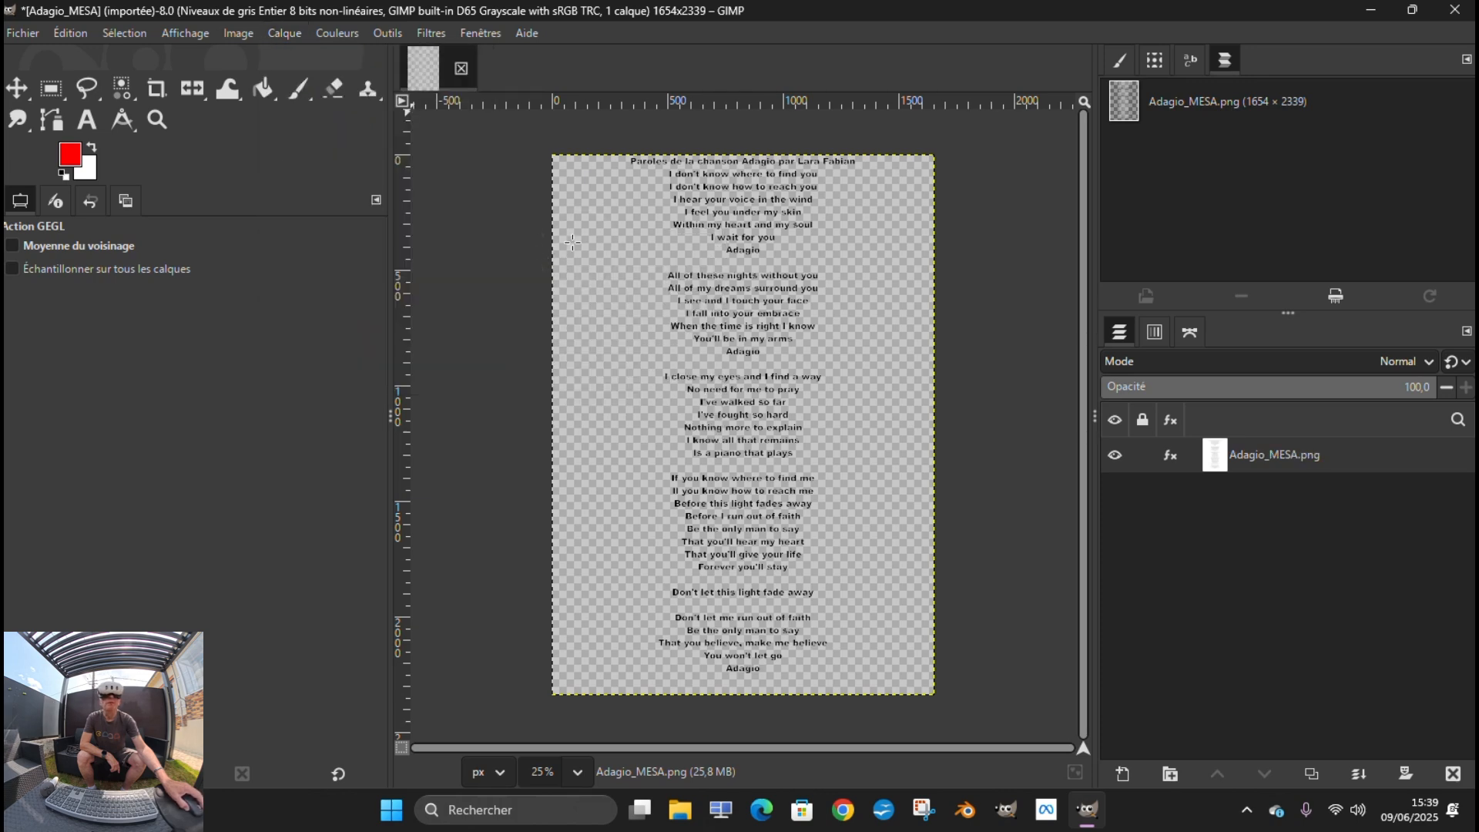
Overwrite the original Adagio_MESA.png file with the edited semi-transparent image
{"action": "left_click", "coordinate": [22, 33]}
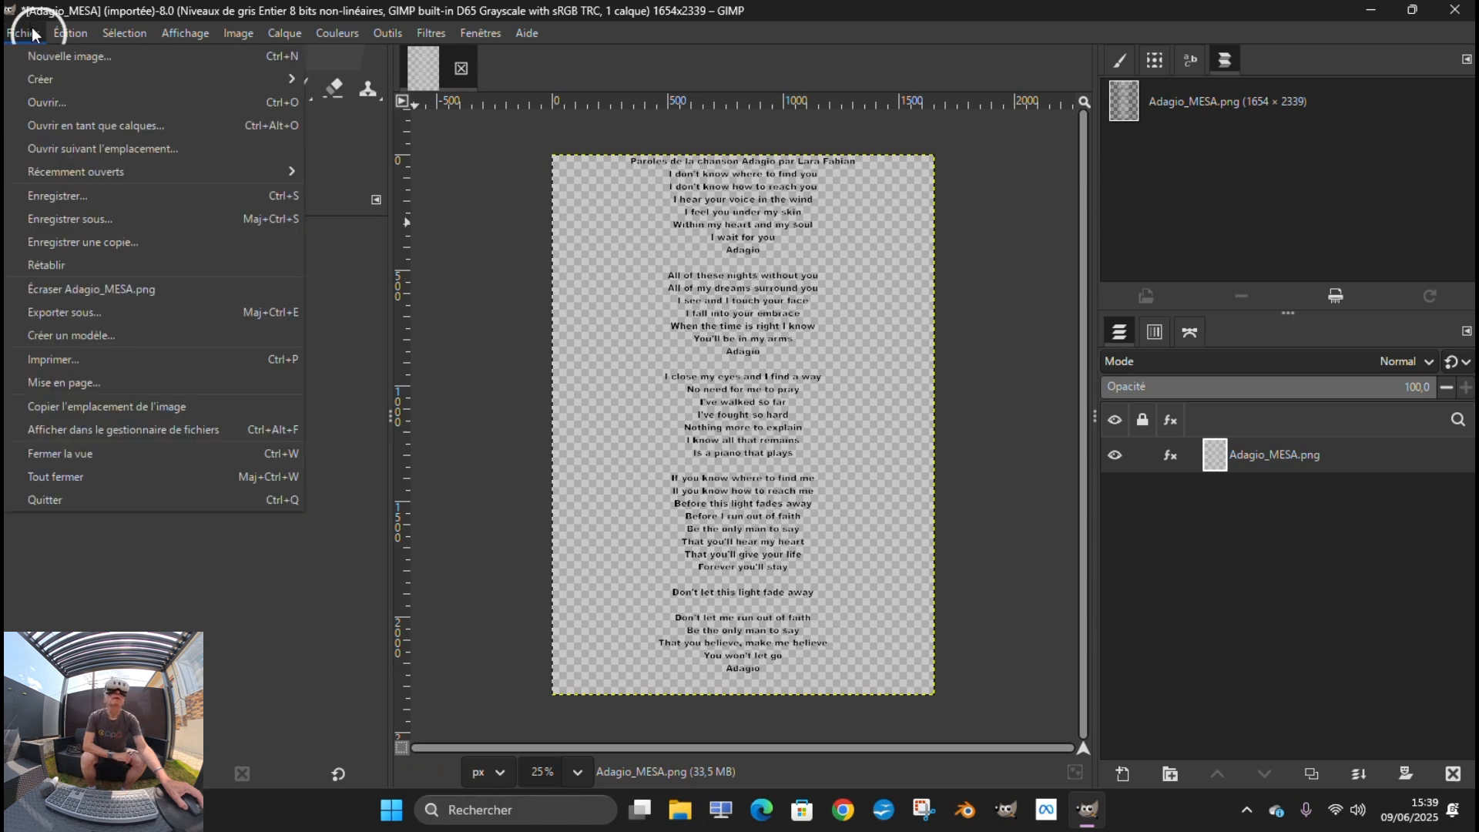
{"action": "left_click", "coordinate": [91, 289]}
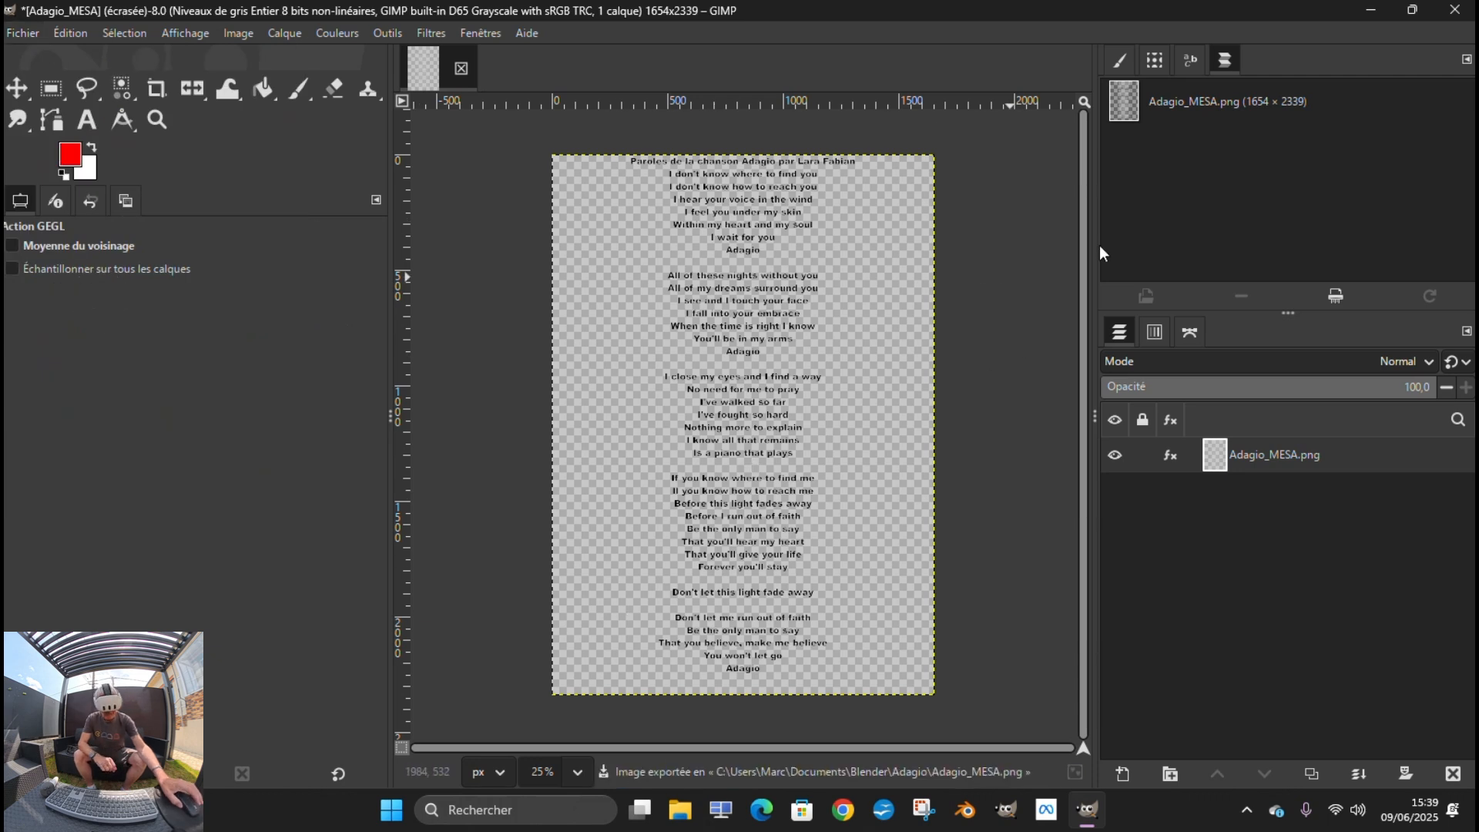
{"action": "key", "text": "ctrl"}
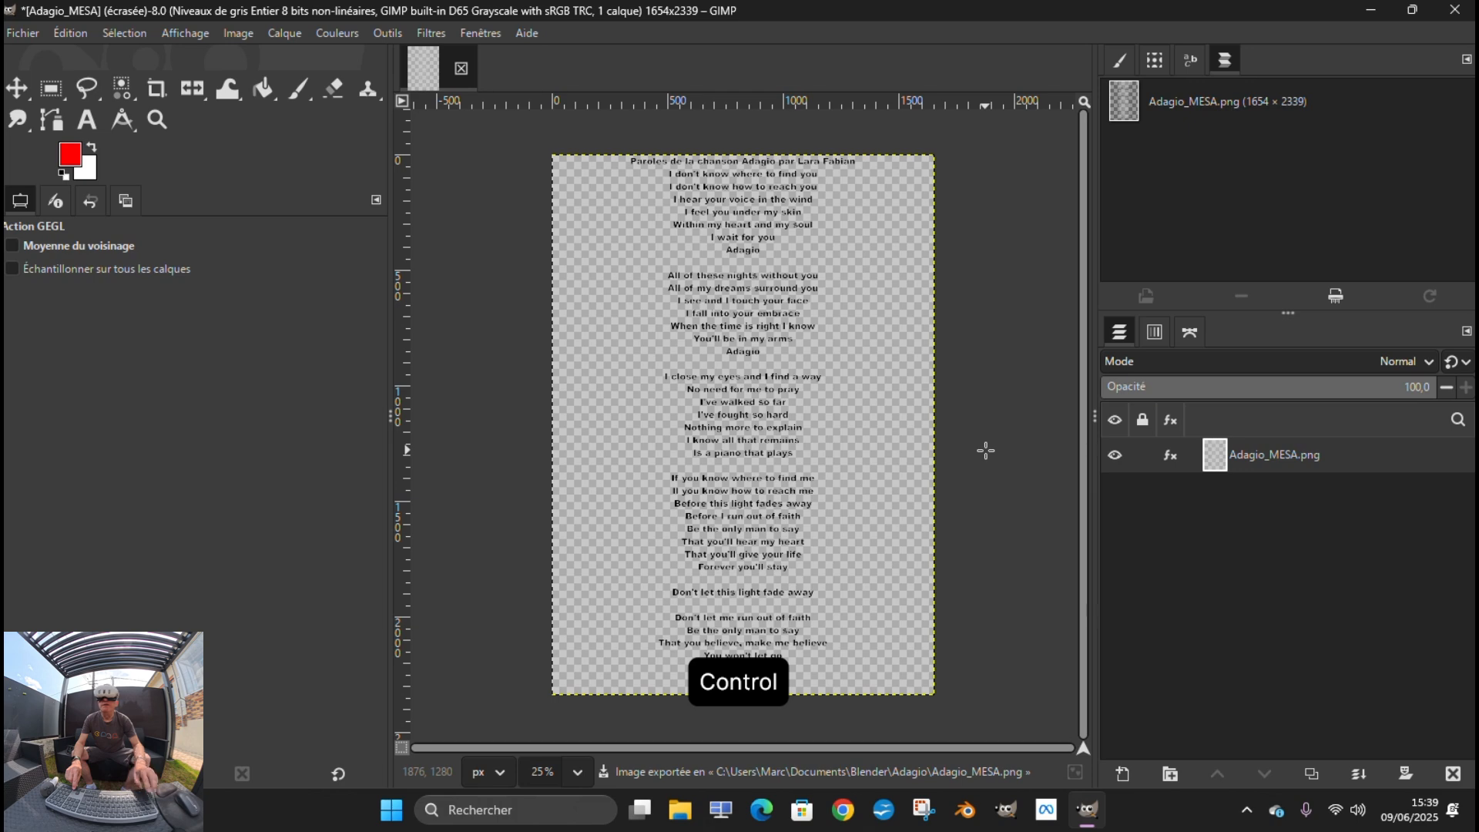
Switch to Worlds Desktop Editor, open Markito world from the full list of own worlds, and dismiss its release notes
{"action": "key", "text": "ctrl+super+Right"}
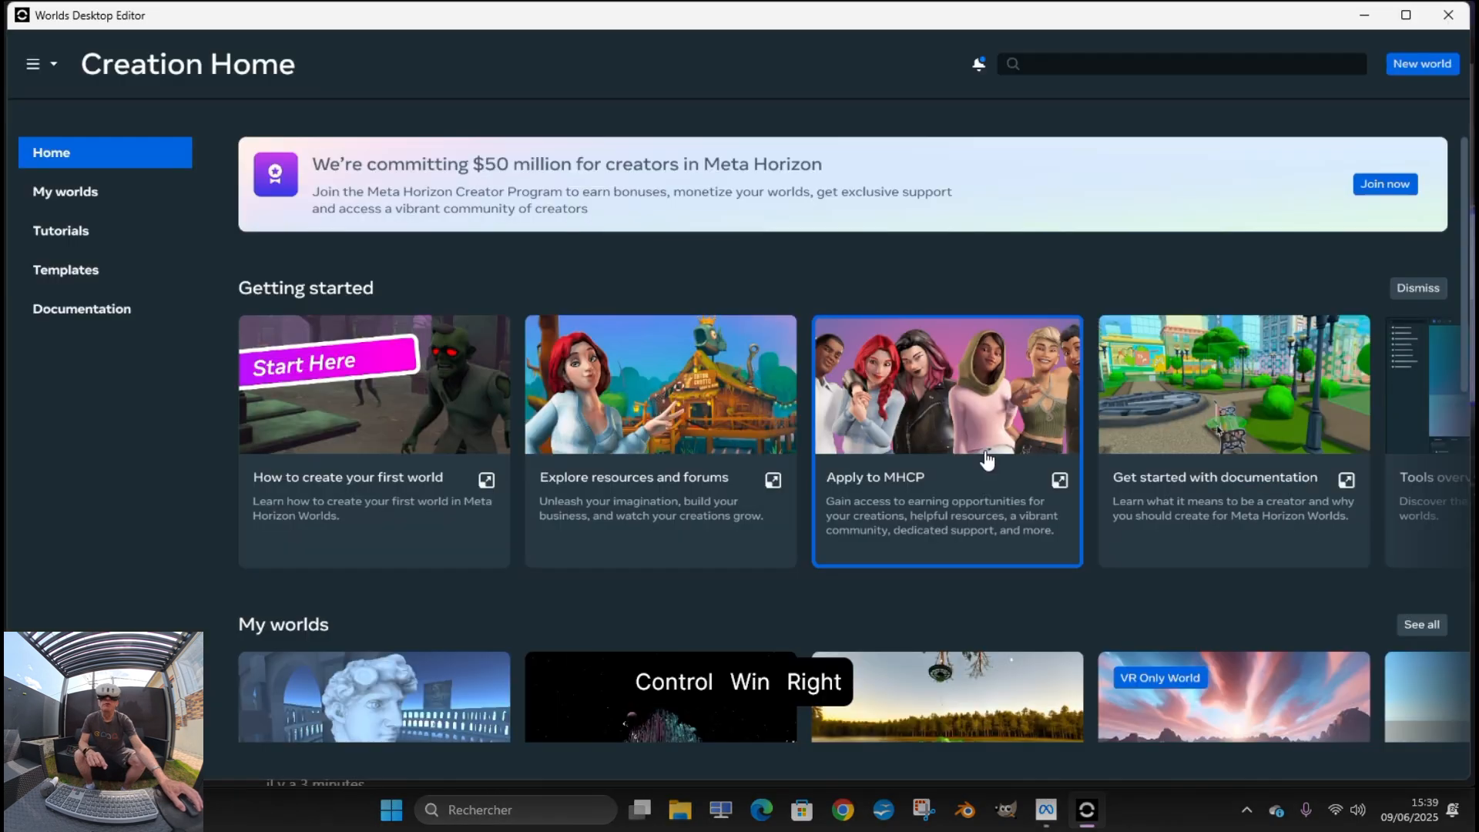
{"action": "scroll", "coordinate": [1229, 483], "scroll_direction": "down", "scroll_amount": 2}
{"action": "scroll", "coordinate": [1229, 483], "scroll_direction": "down", "scroll_amount": 2}
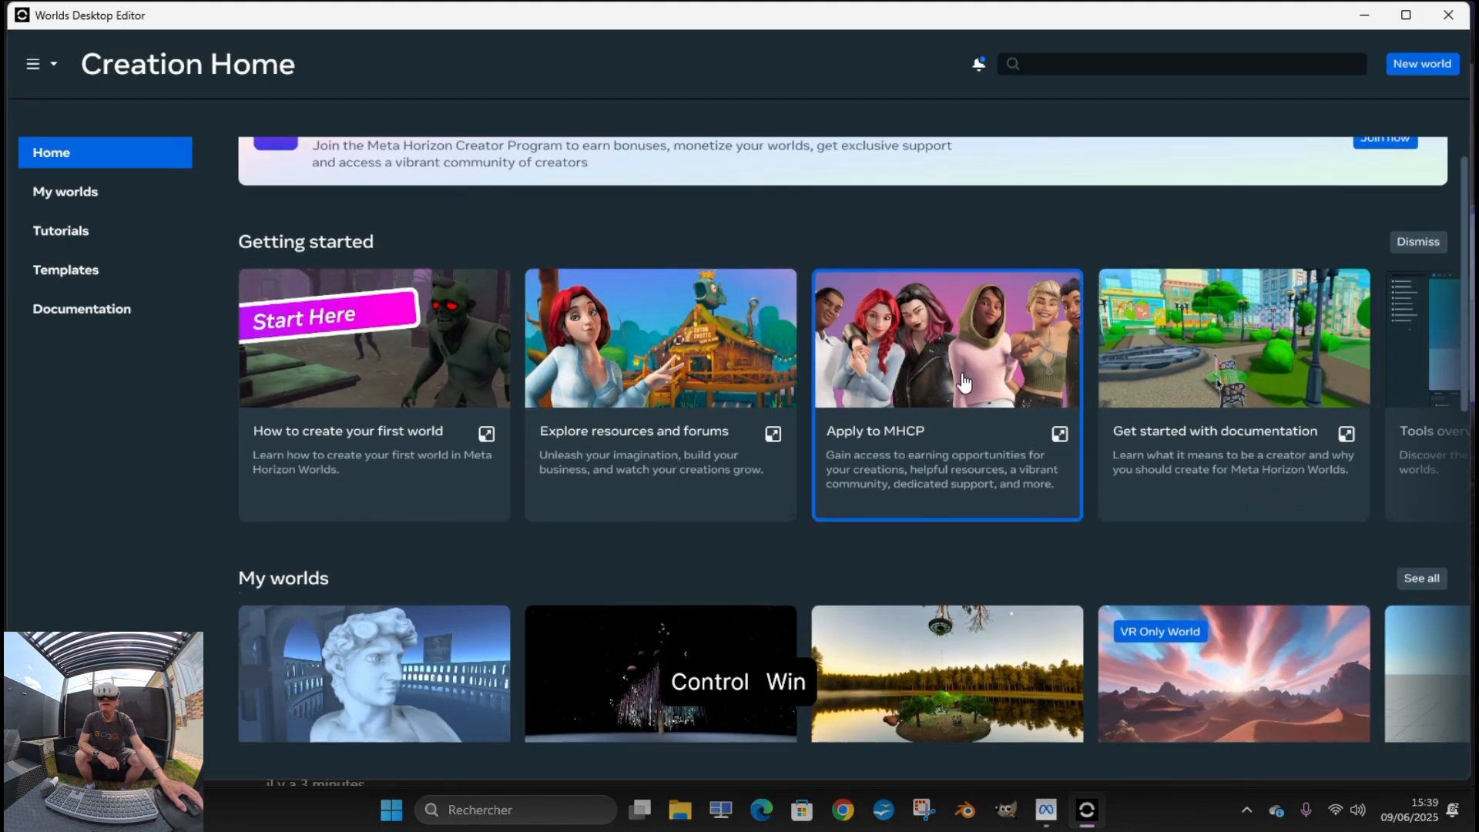
{"action": "scroll", "coordinate": [979, 391], "scroll_direction": "up", "scroll_amount": 1}
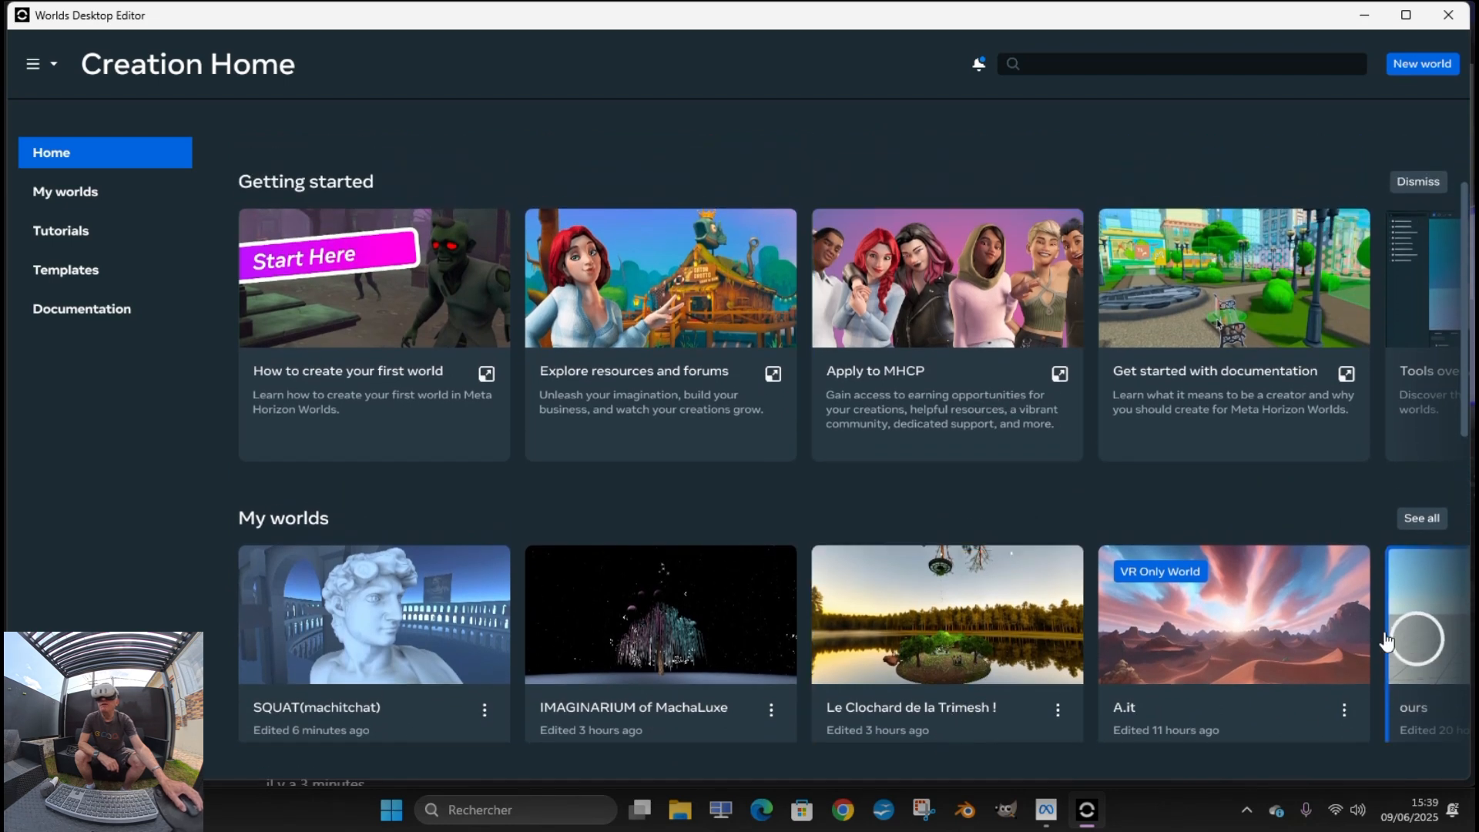
{"action": "scroll", "coordinate": [1113, 469], "scroll_direction": "down", "scroll_amount": 2}
{"action": "scroll", "coordinate": [1112, 469], "scroll_direction": "down", "scroll_amount": 1}
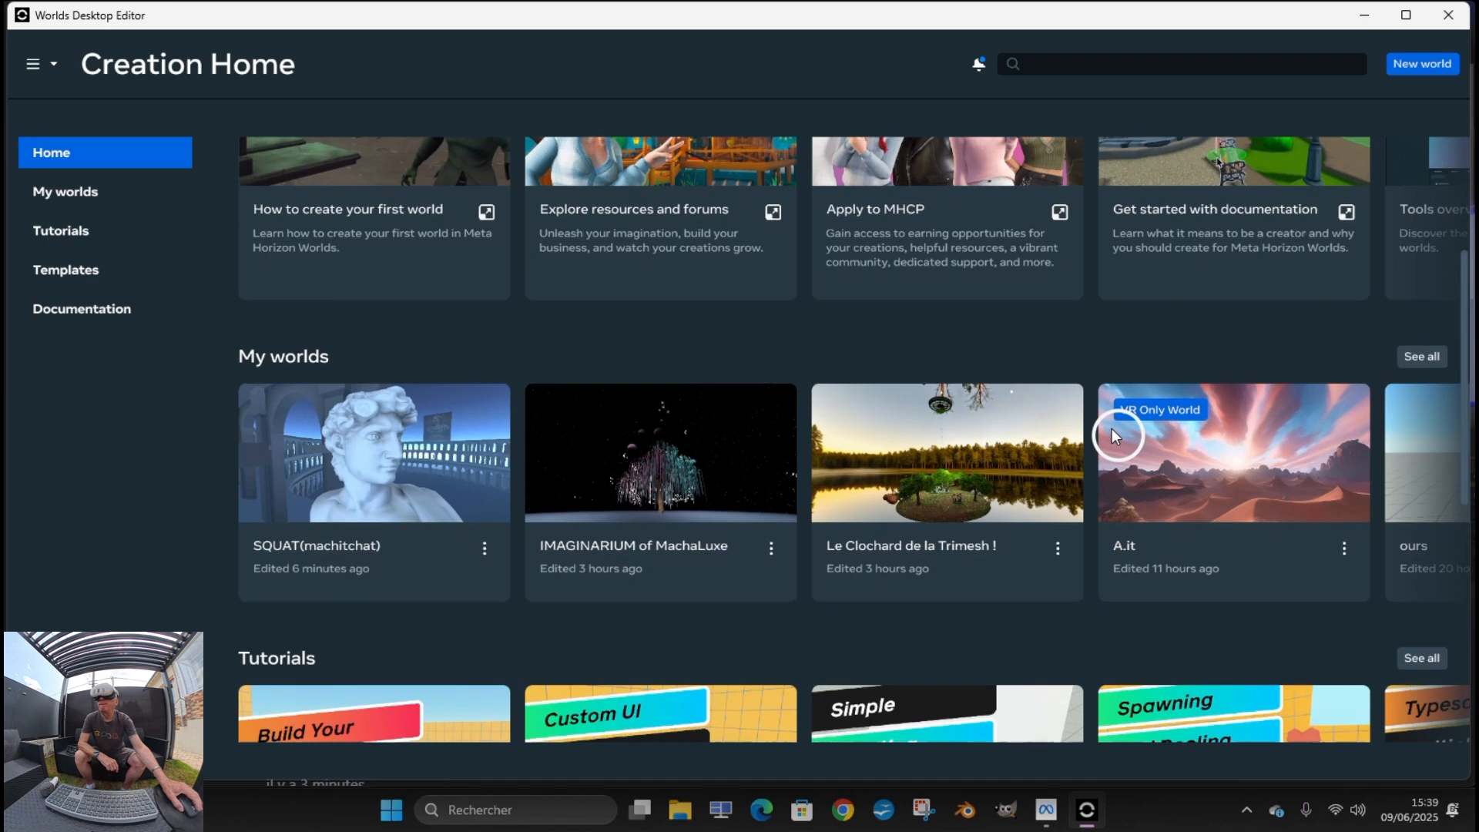
{"action": "scroll", "coordinate": [1113, 429], "scroll_direction": "up", "scroll_amount": 1}
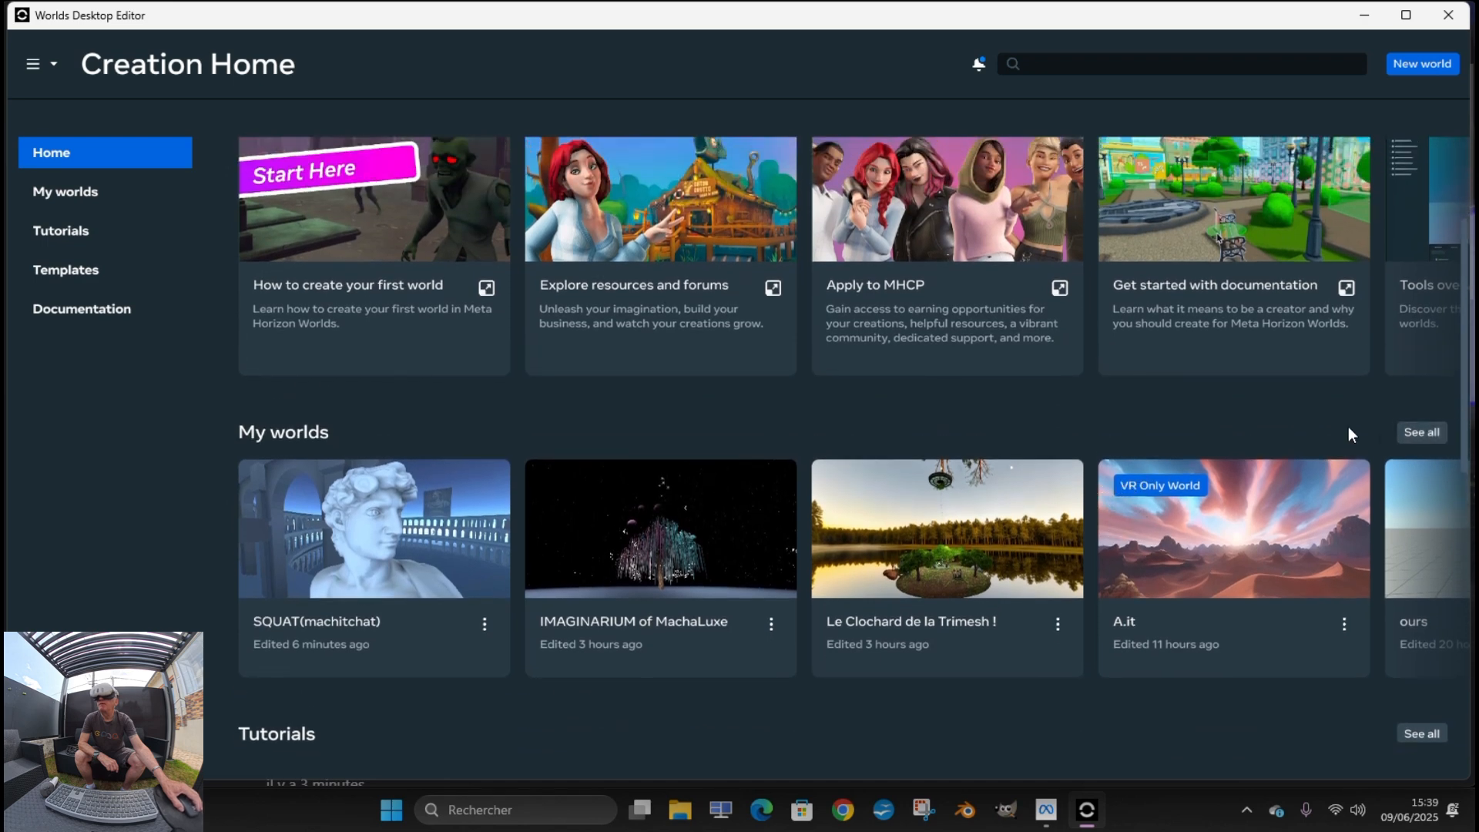
{"action": "left_click", "coordinate": [1421, 432]}
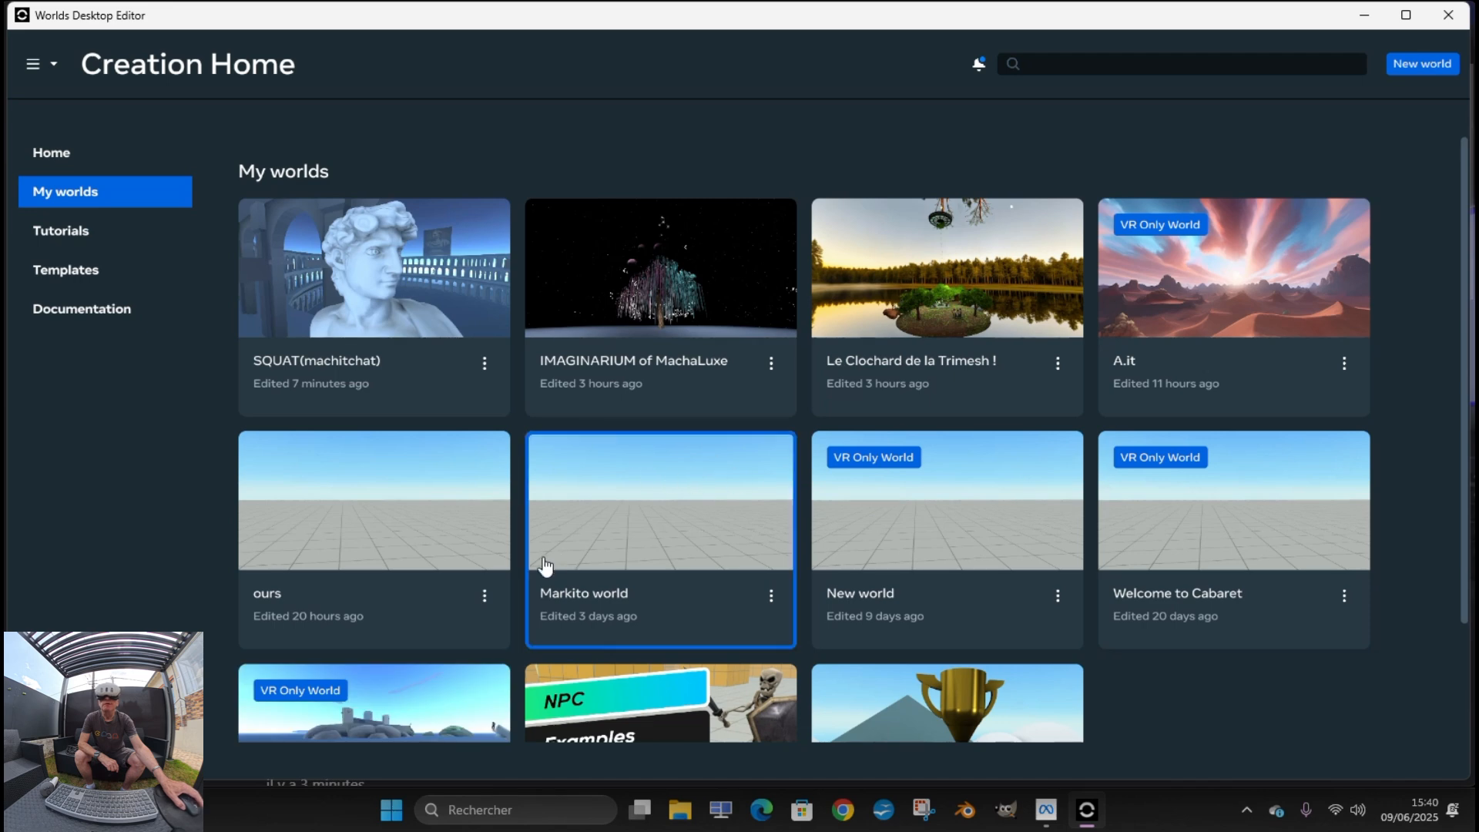
{"action": "left_click", "coordinate": [631, 543]}
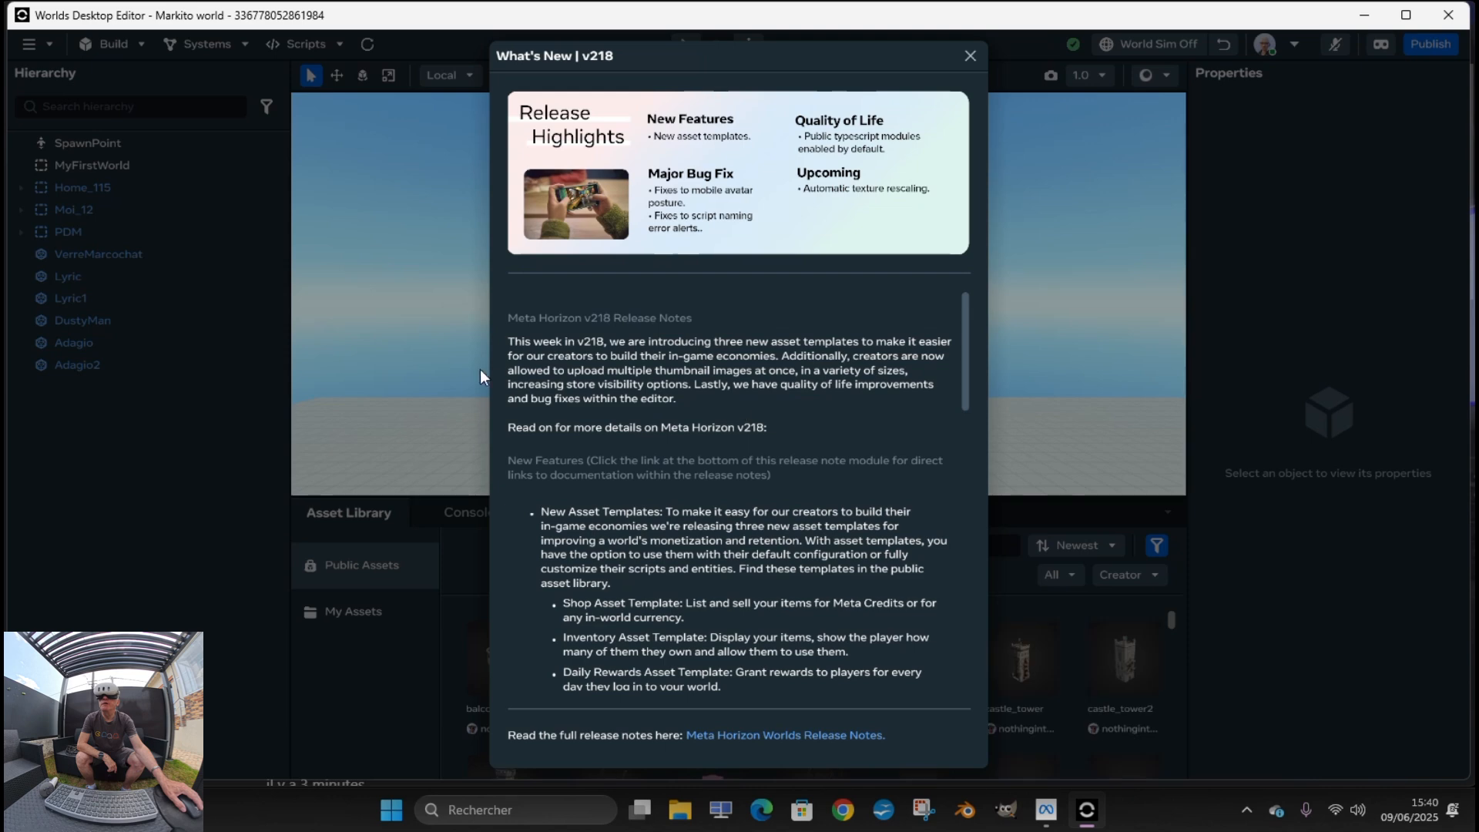
{"action": "left_click", "coordinate": [969, 57]}
Start replacing the Adagio model in My Assets, with Preserve offset pivots turned off
{"action": "left_click", "coordinate": [360, 617]}
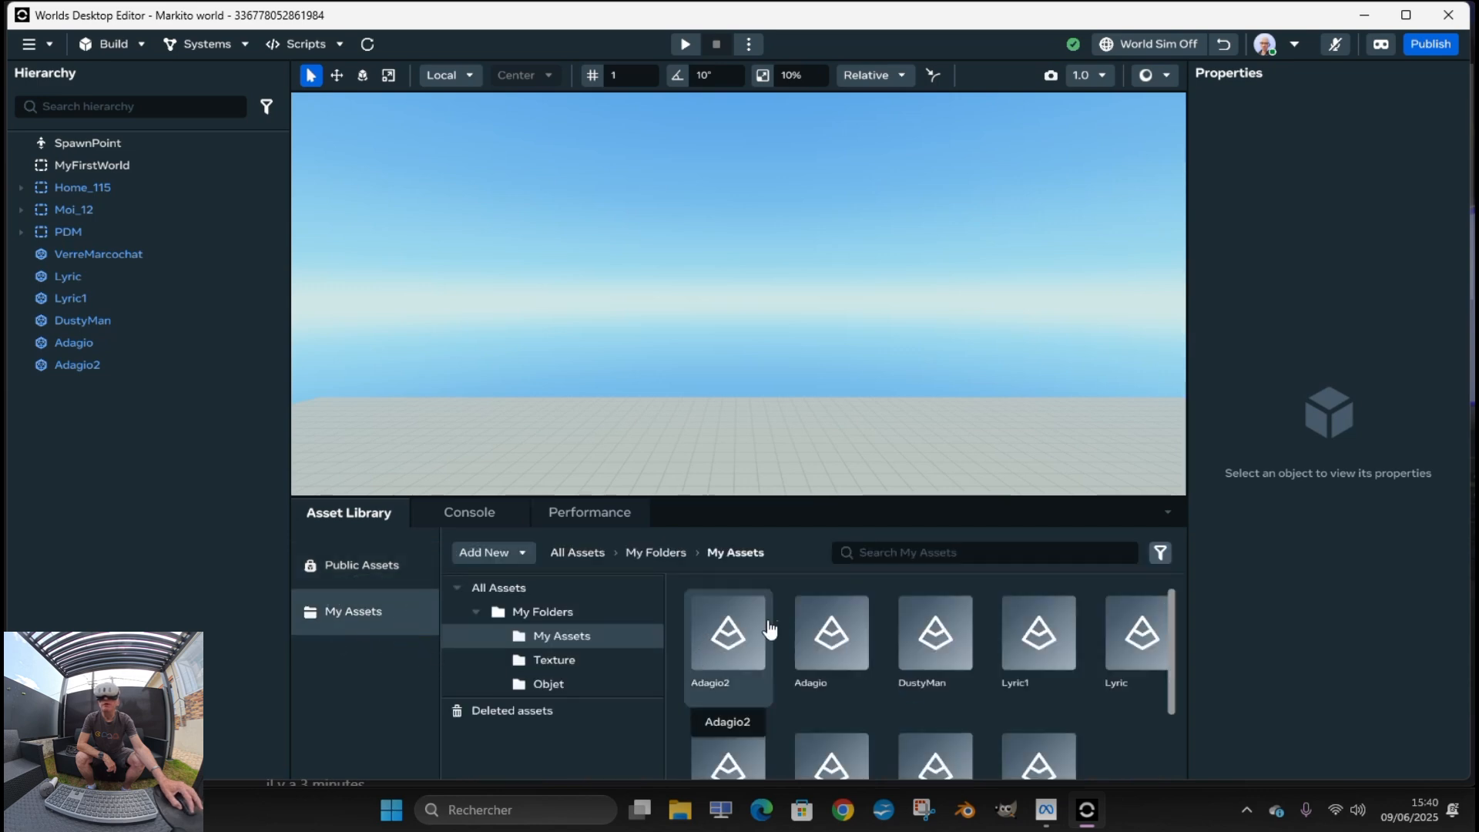
{"action": "left_click", "coordinate": [825, 639]}
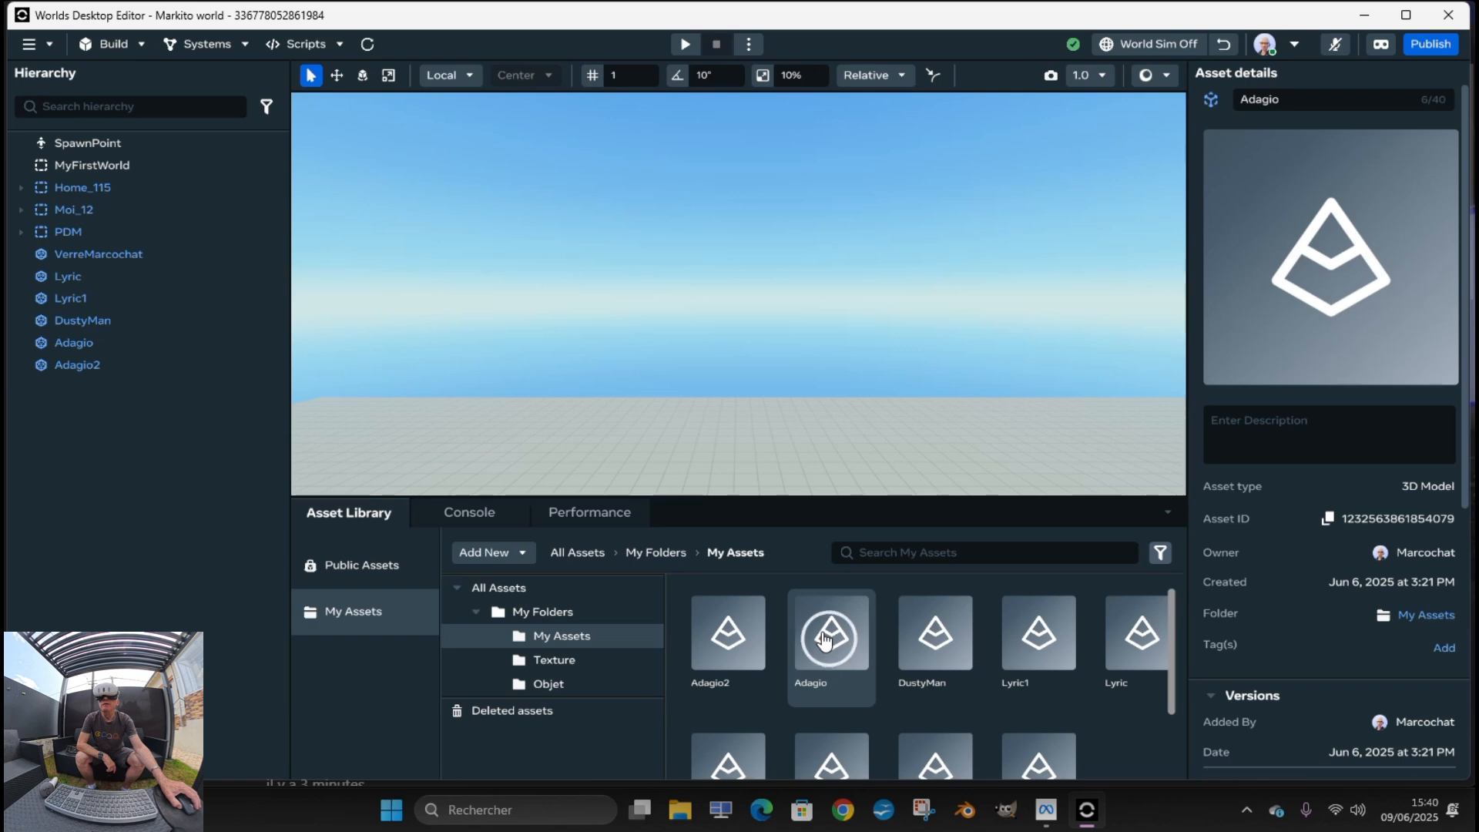
{"action": "right_click", "coordinate": [825, 639]}
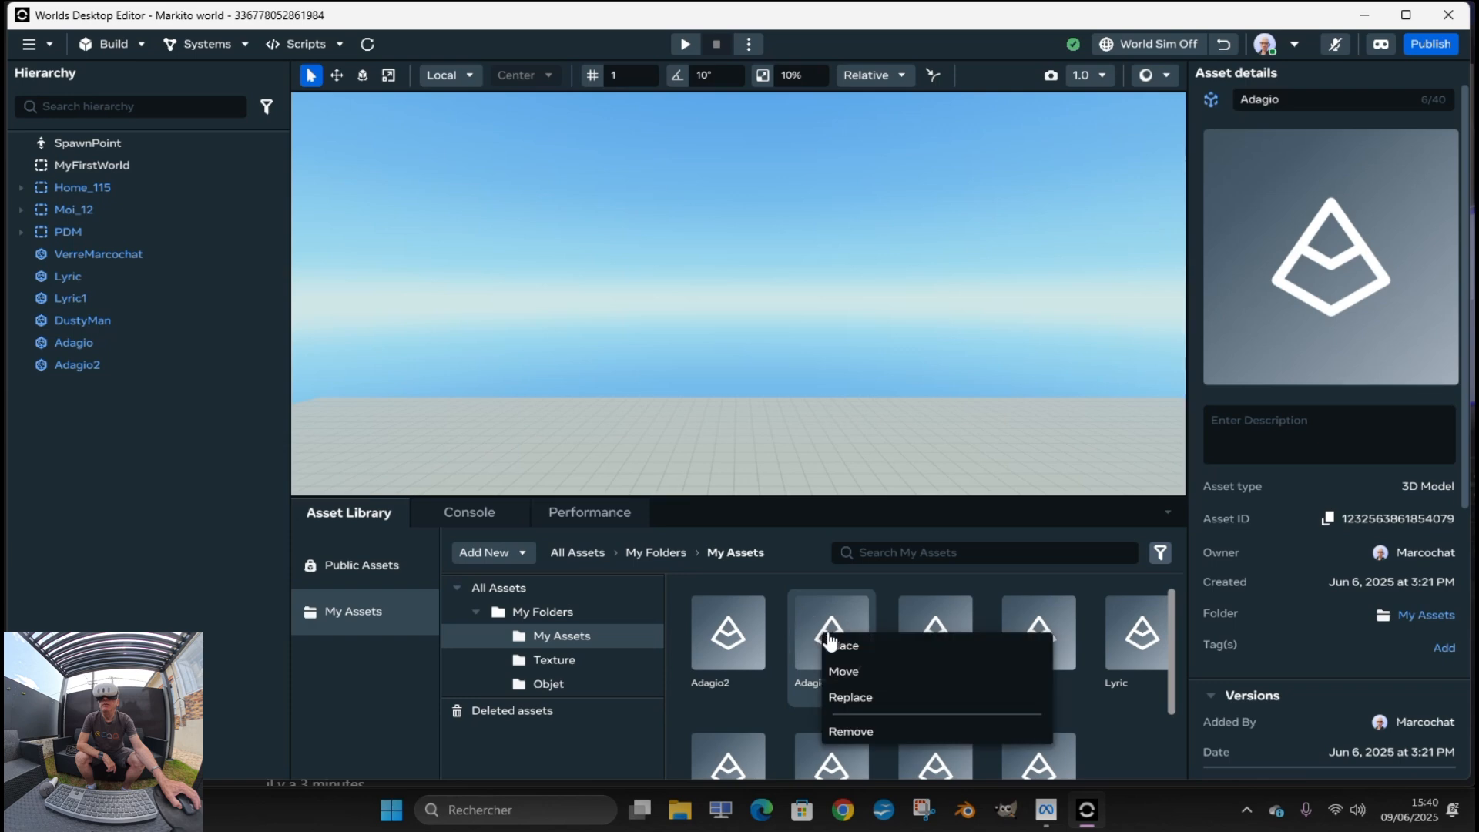
{"action": "left_click", "coordinate": [872, 698]}
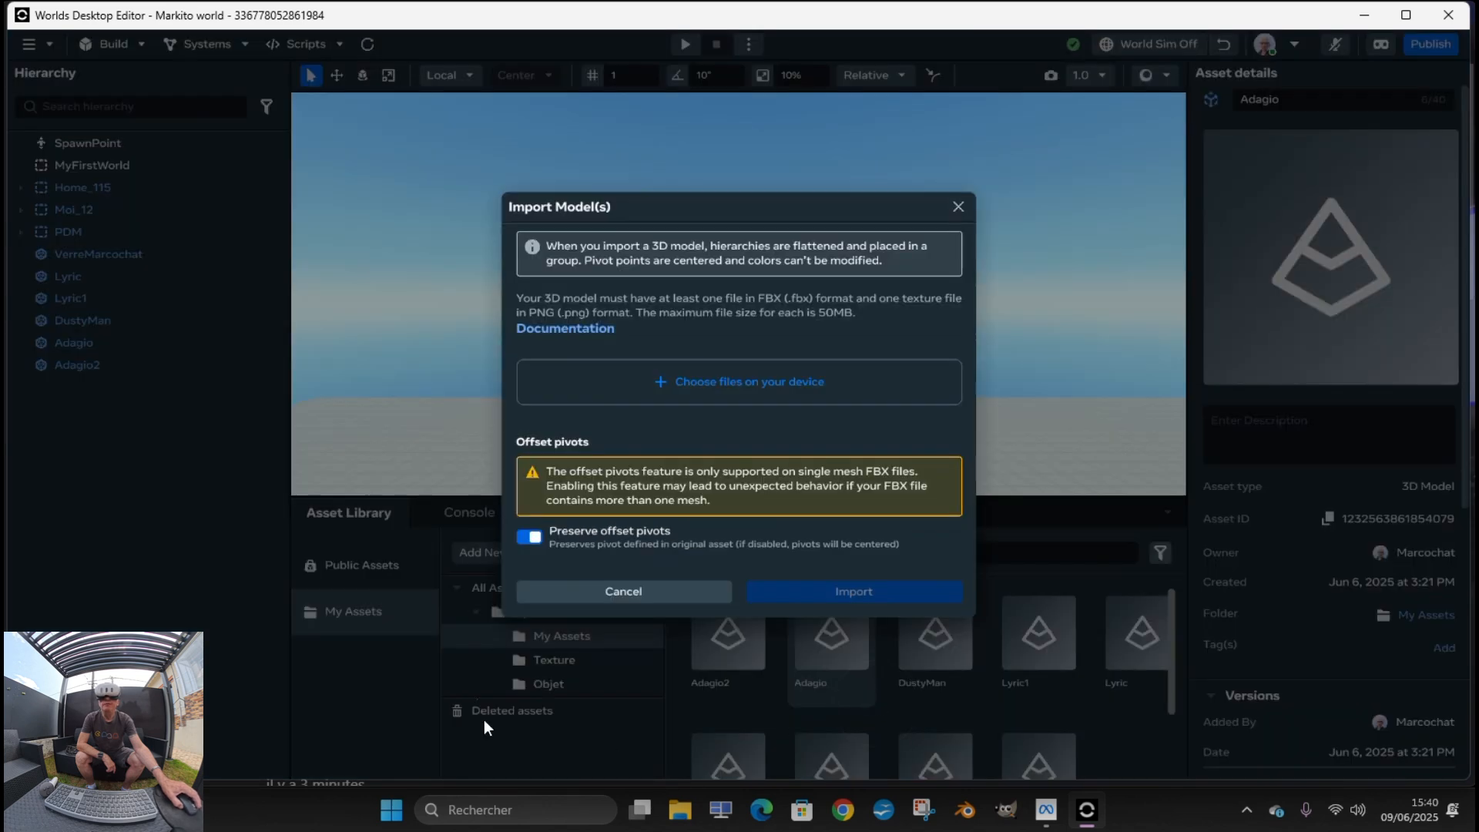
{"action": "left_click", "coordinate": [529, 537]}
Browse for the replacement model files in the Documents > Blender > Adagio folder
{"action": "left_click", "coordinate": [670, 418]}
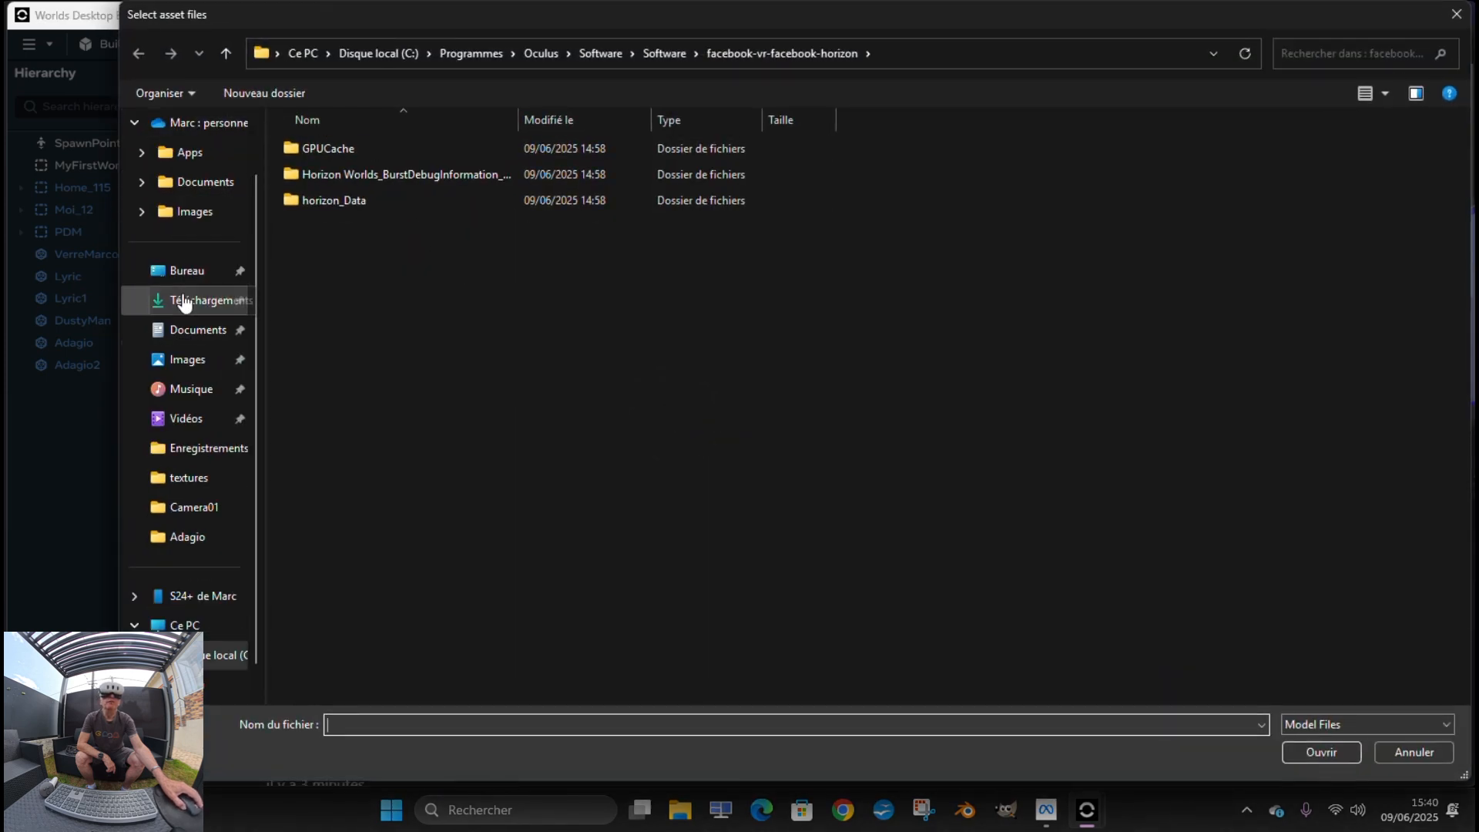
{"action": "left_click", "coordinate": [211, 182]}
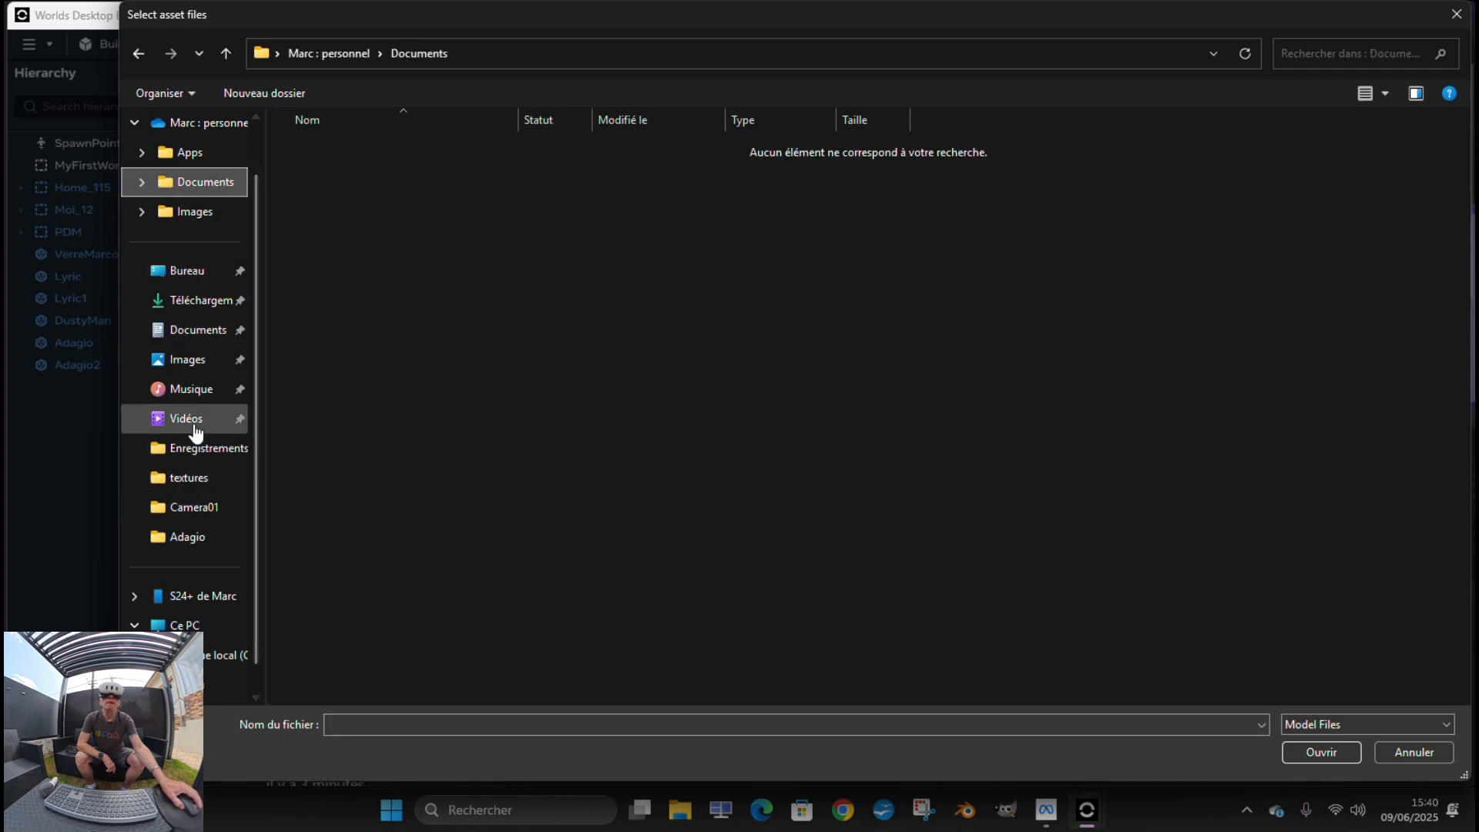
{"action": "left_click", "coordinate": [205, 339]}
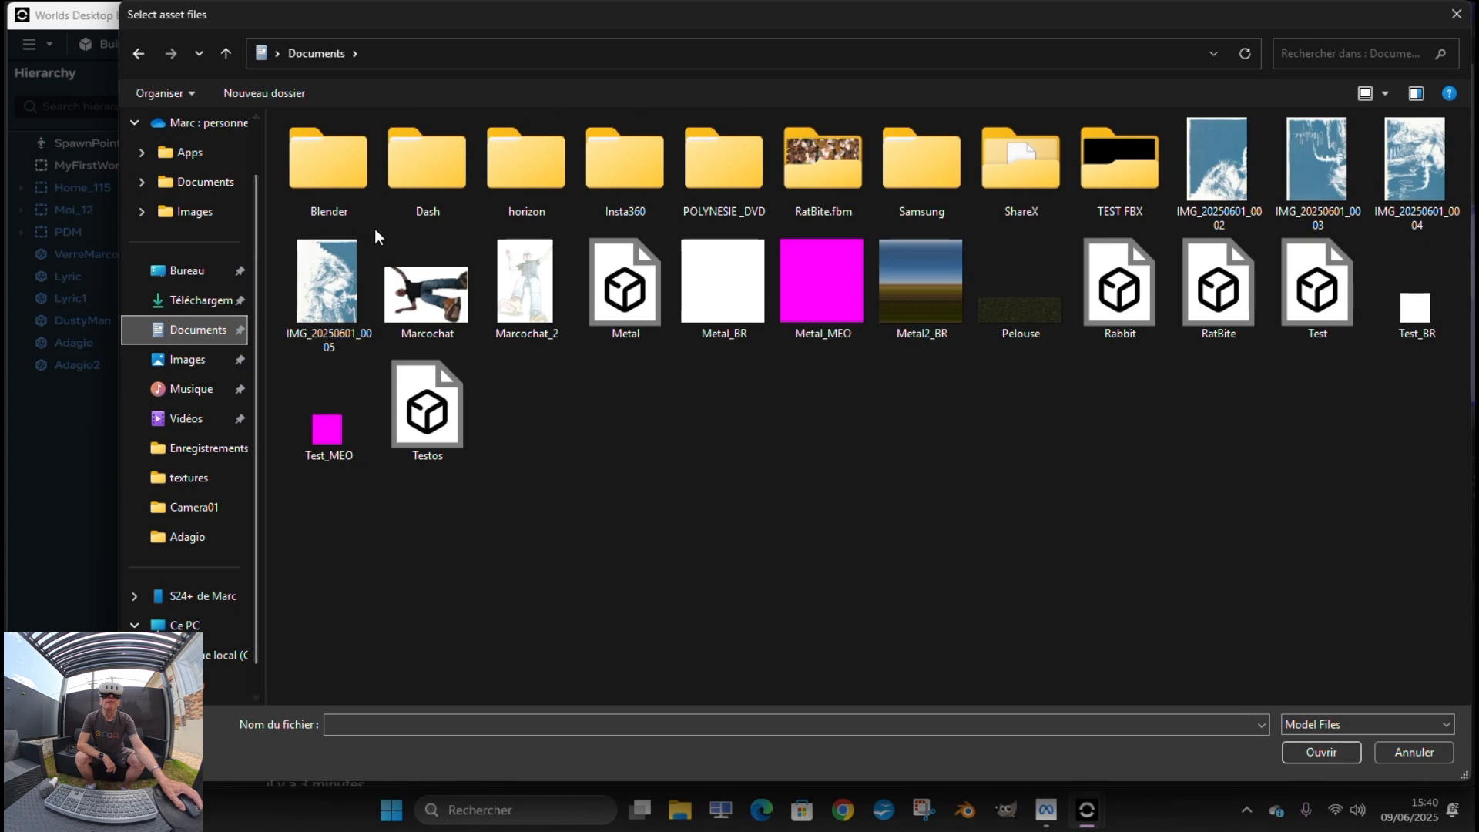
{"action": "double_click", "coordinate": [349, 168]}
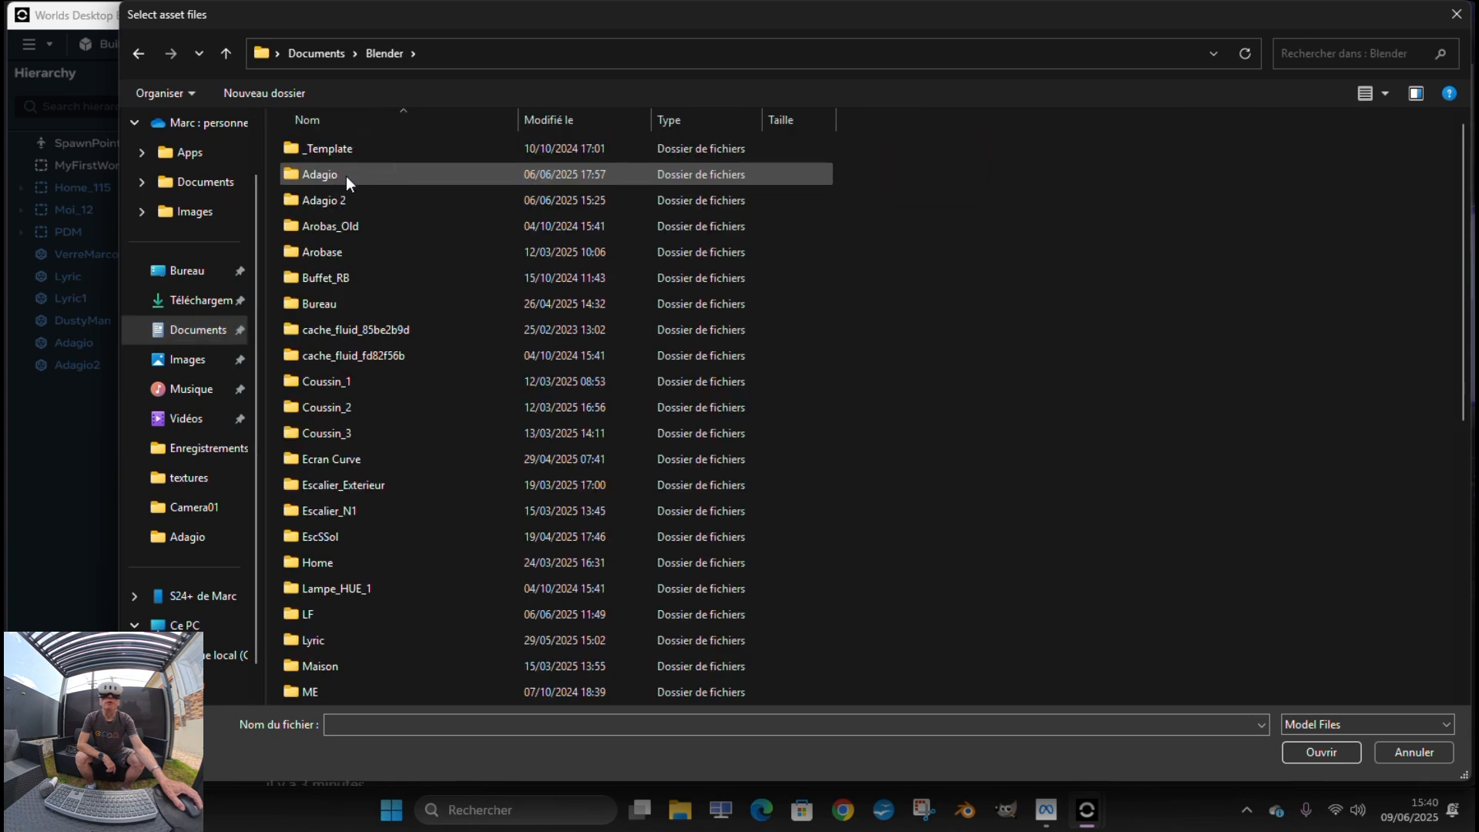
{"action": "double_click", "coordinate": [347, 174]}
Choose the Adagio model with its Adagio_BR and Adagio_MESA textures and import them as the replacement
{"action": "left_click", "coordinate": [344, 184]}
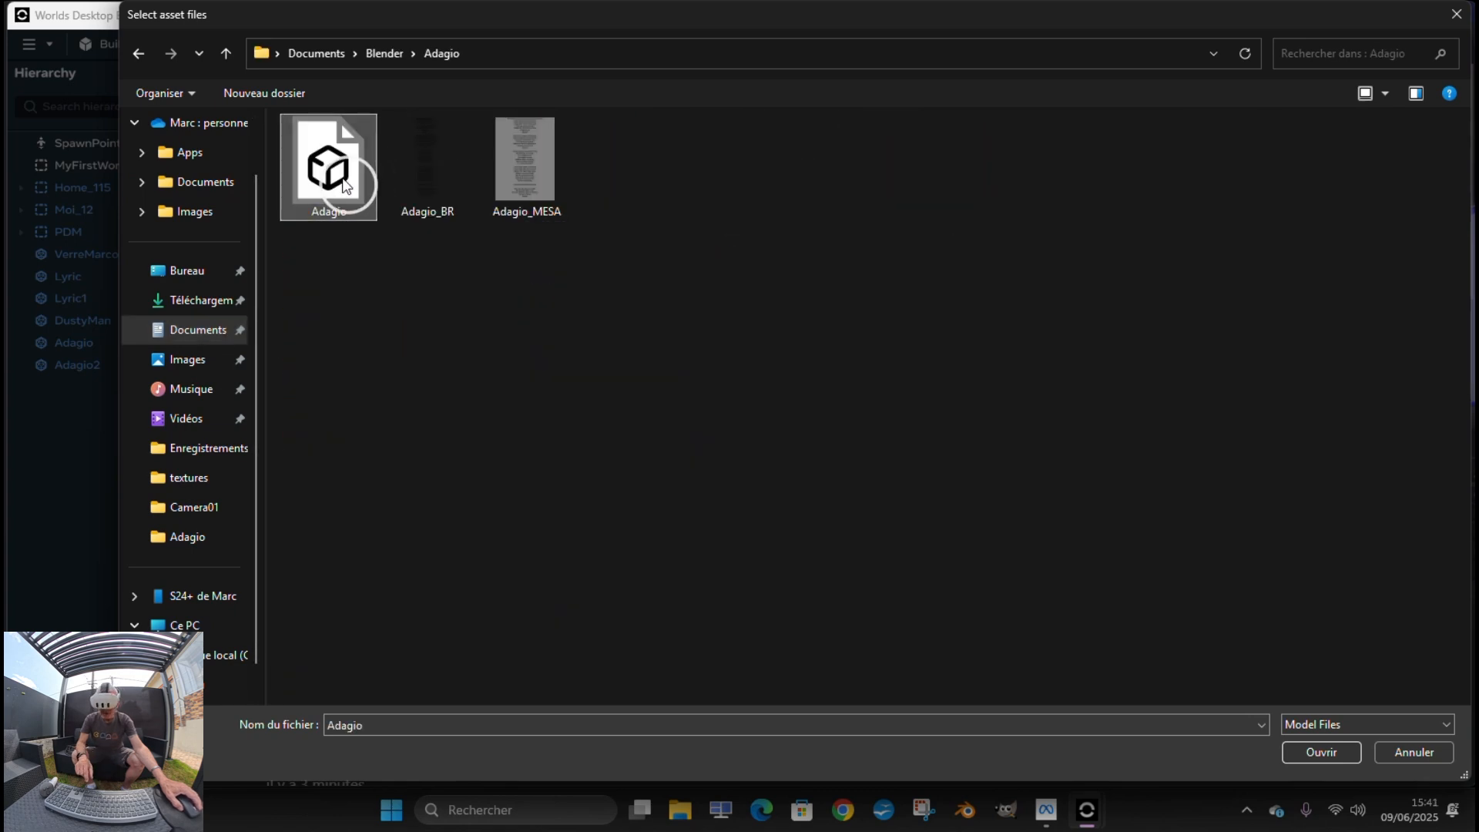
{"action": "left_click", "coordinate": [526, 176]}
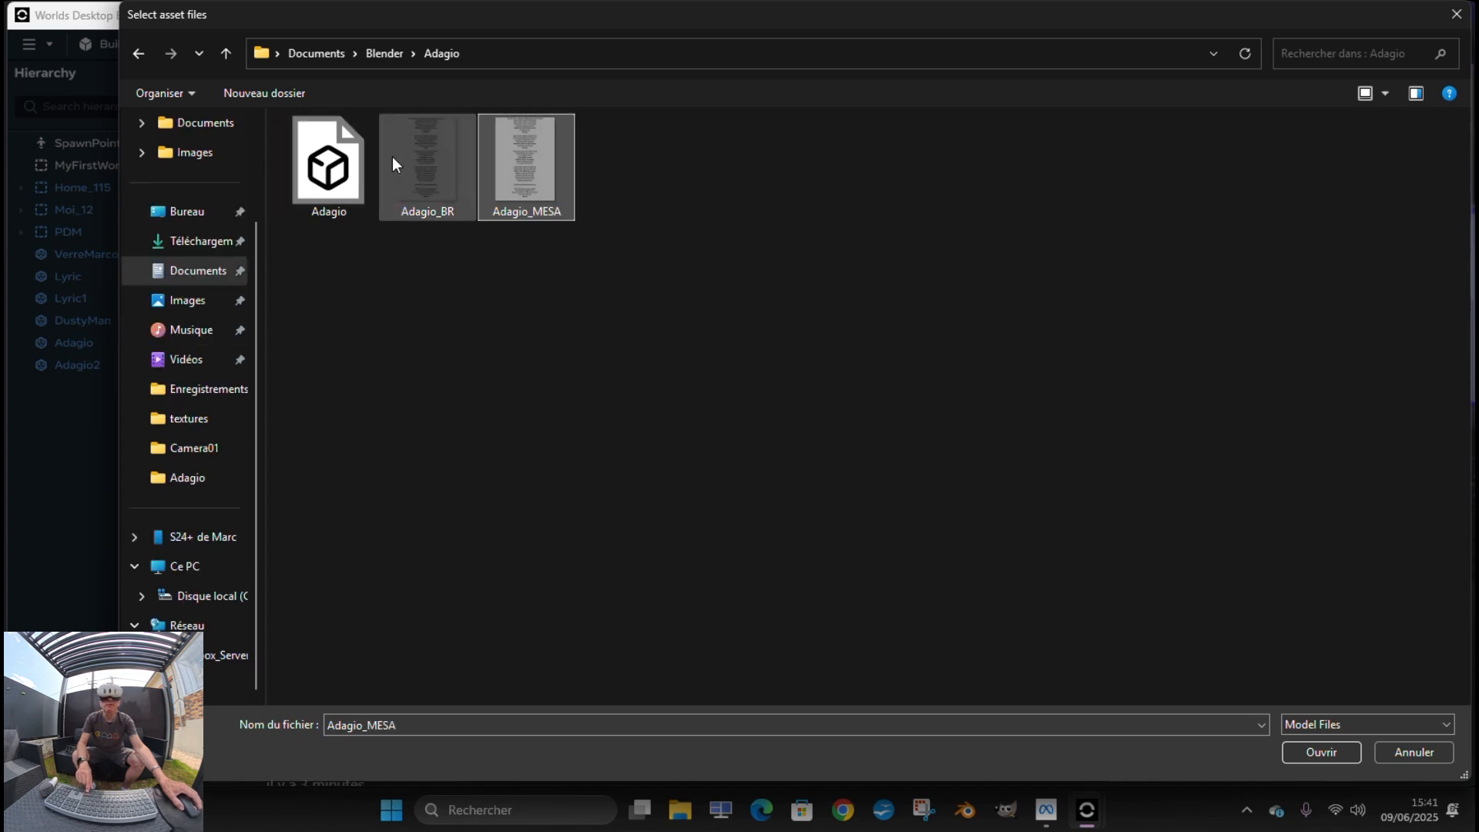
{"action": "key", "text": "ctrl"}
{"action": "left_click", "coordinate": [358, 162]}
{"action": "left_click", "coordinate": [420, 177], "text": "ctrl"}
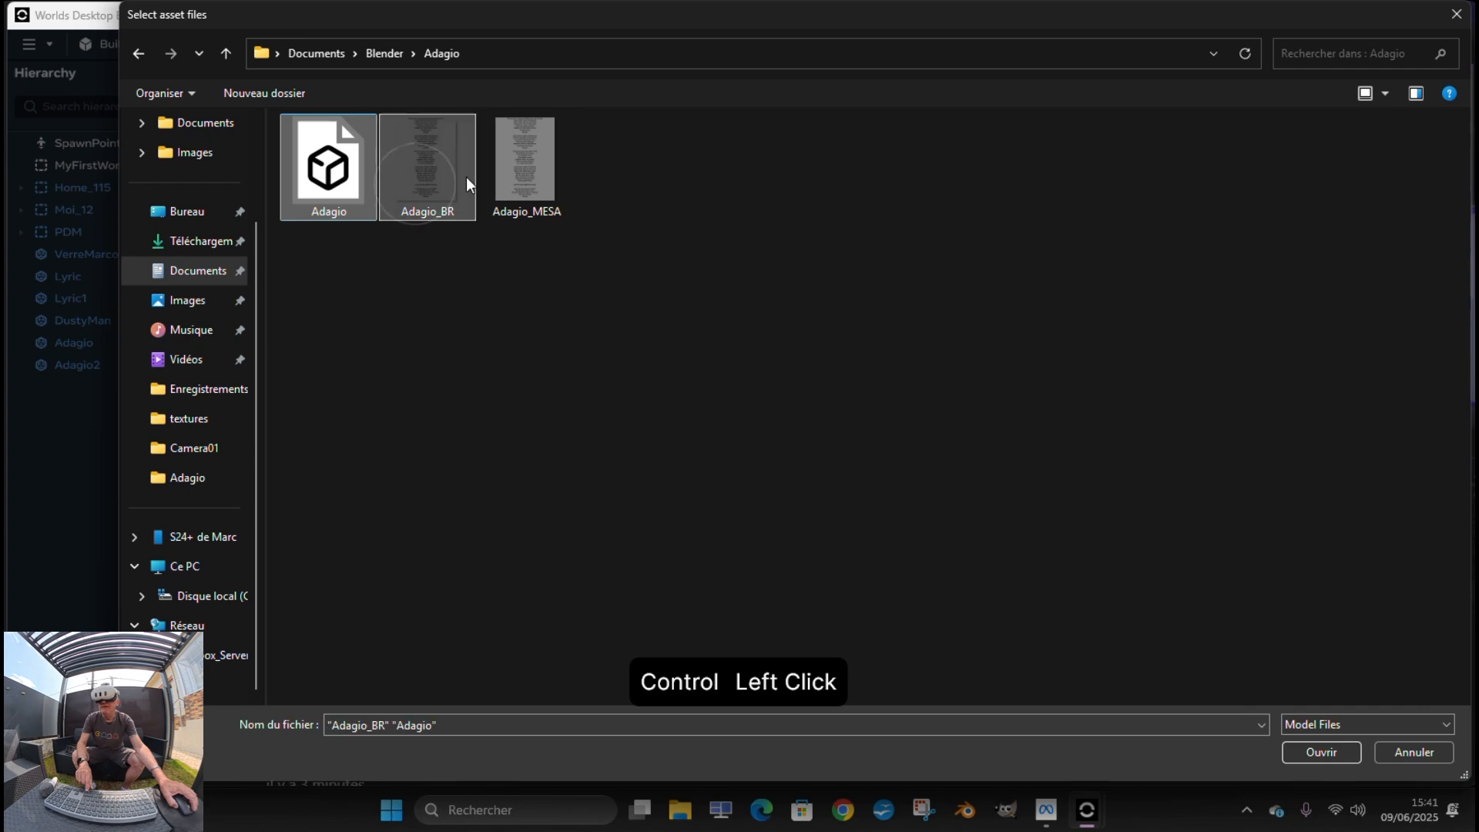
{"action": "left_click", "coordinate": [528, 176], "text": "ctrl"}
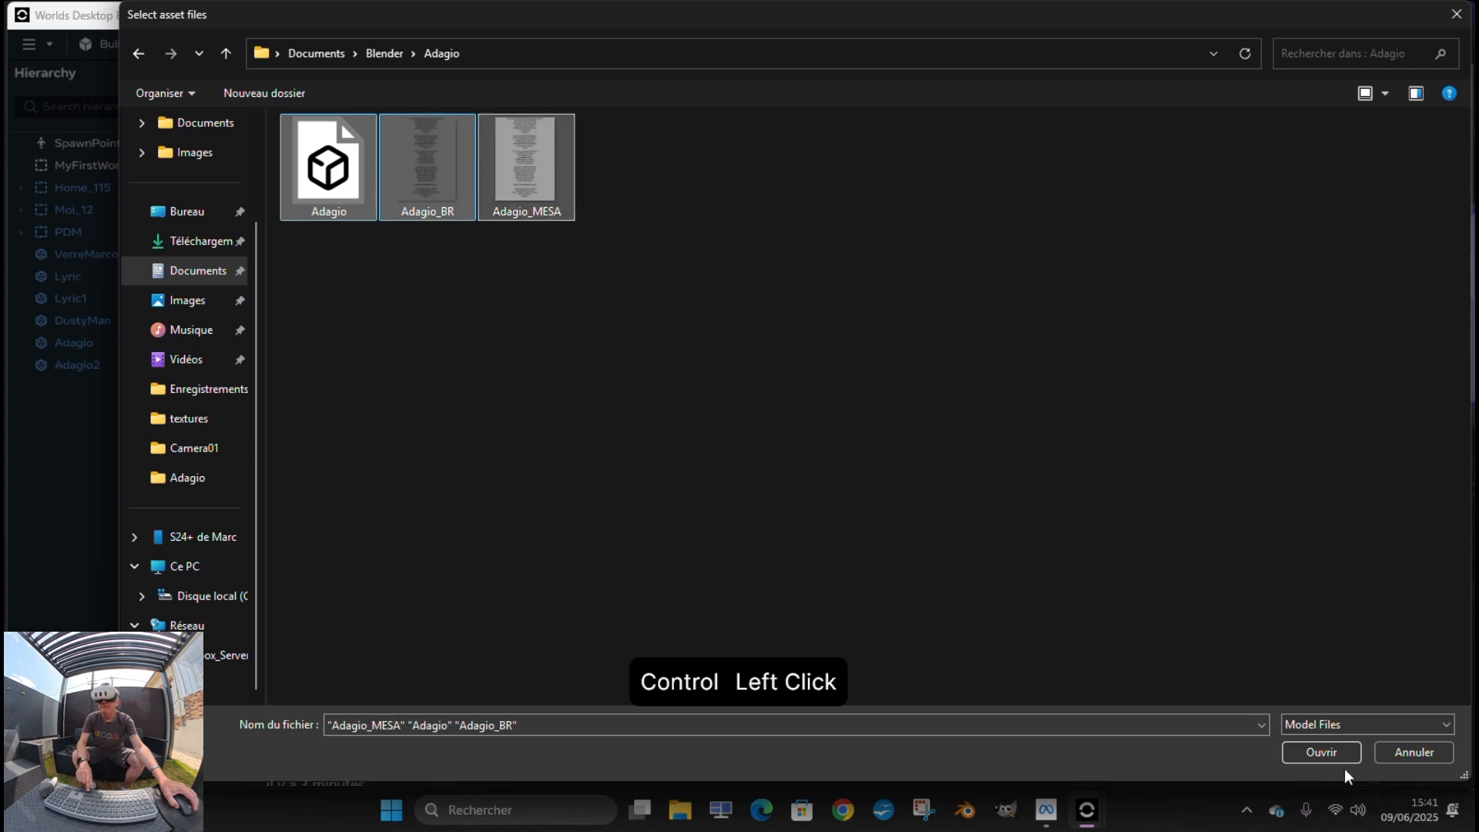
{"action": "left_click", "coordinate": [1324, 754]}
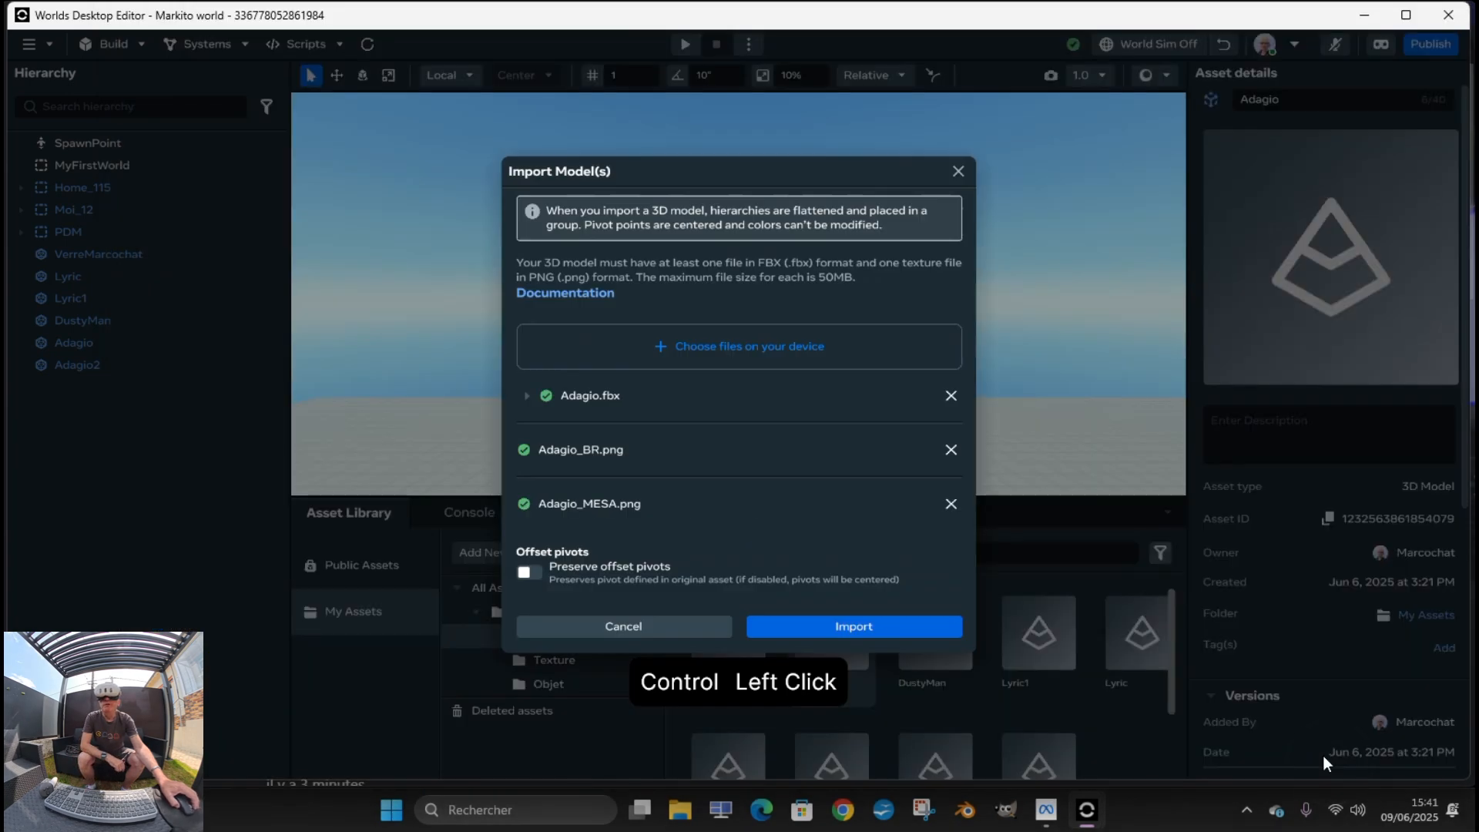
{"action": "left_click", "coordinate": [868, 631]}
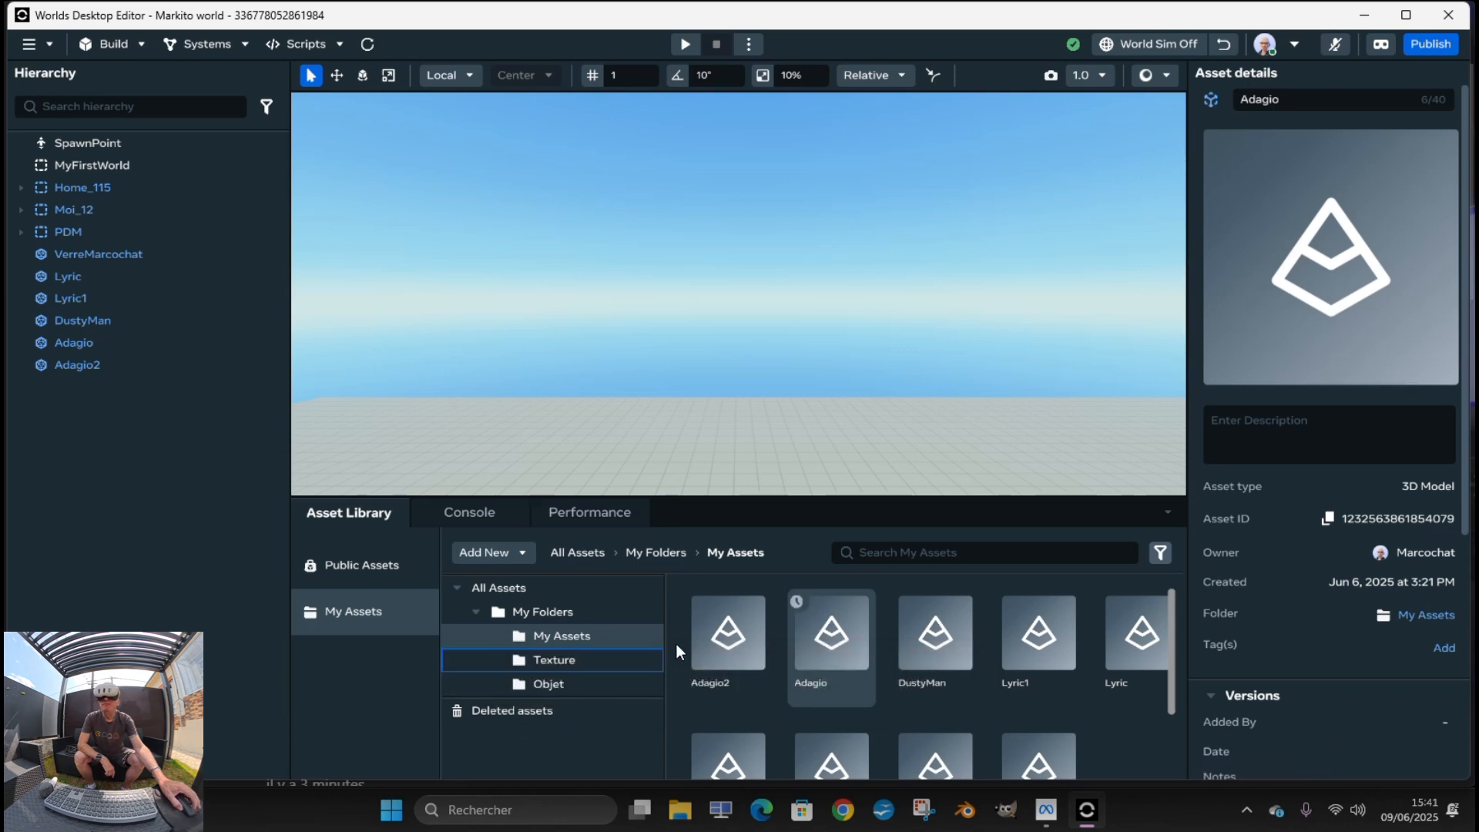
Place the Adagio asset near the red-roofed house at about X -2.6, Y 6.9, Z -4.0, updating it to the new version
{"action": "scroll", "coordinate": [902, 343], "scroll_direction": "down", "scroll_amount": 6}
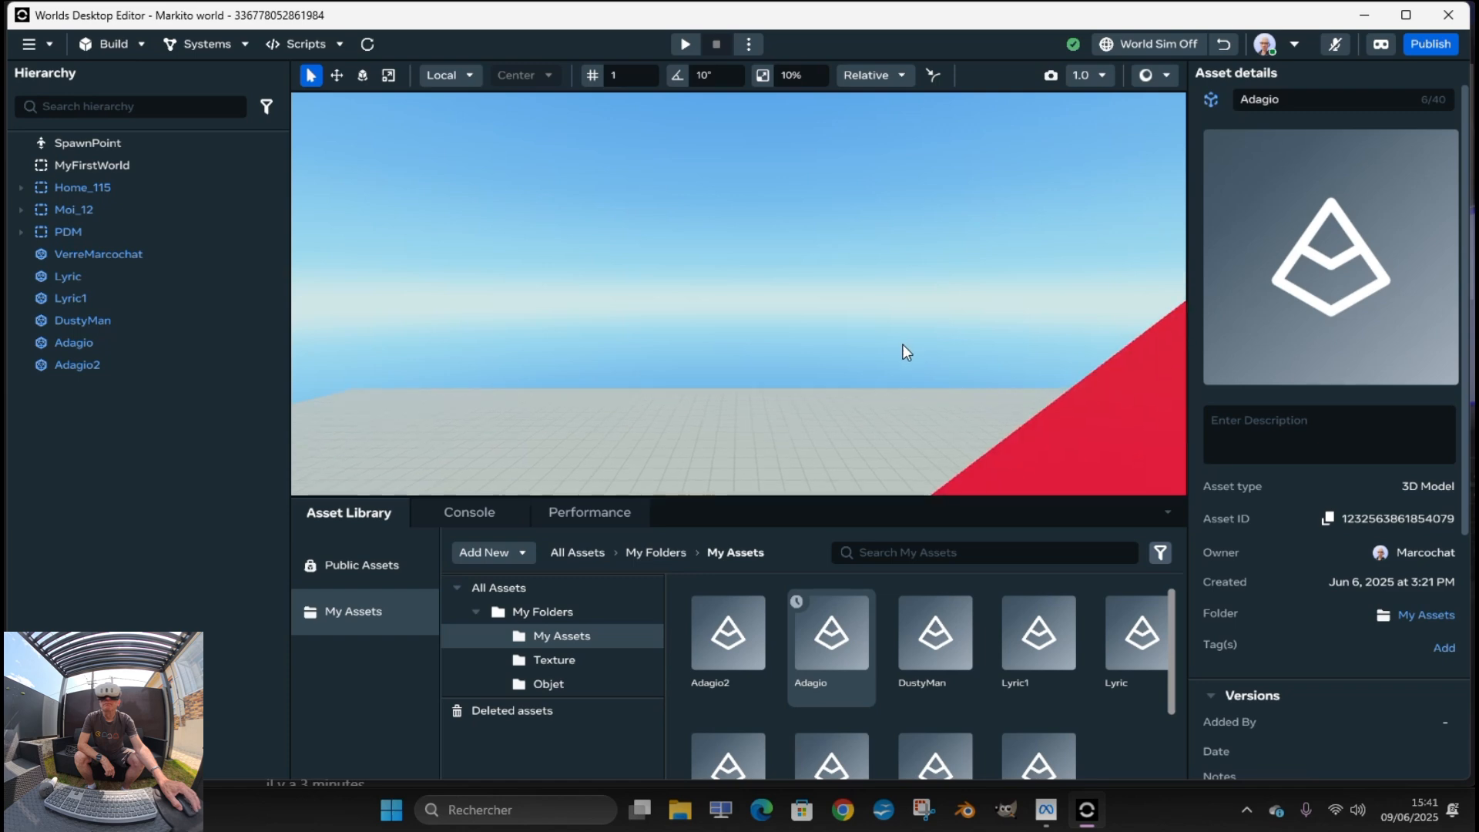
{"action": "scroll", "coordinate": [909, 352], "scroll_direction": "up", "scroll_amount": 2}
{"action": "scroll", "coordinate": [910, 355], "scroll_direction": "down", "scroll_amount": 5}
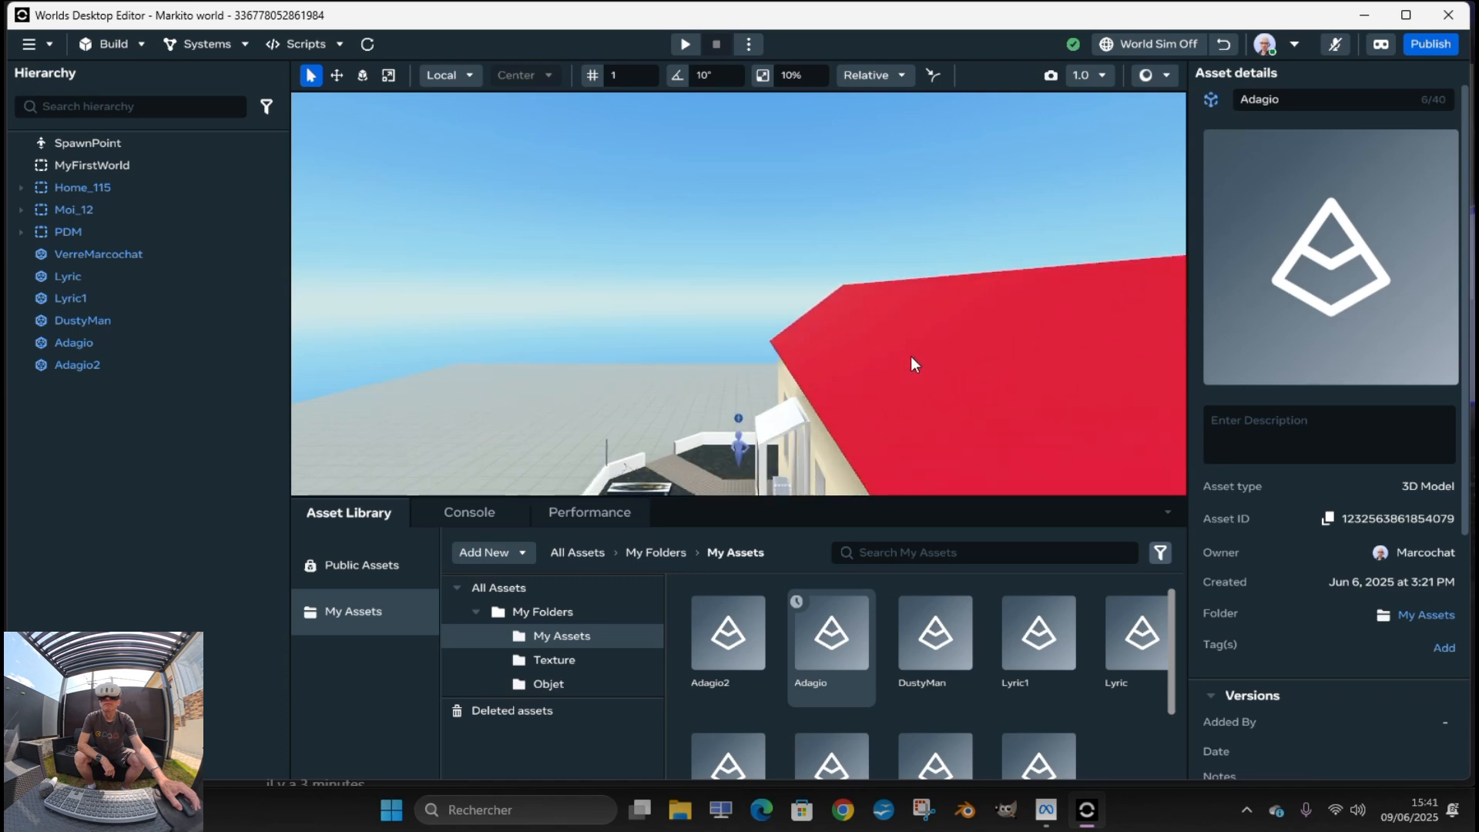
{"action": "scroll", "coordinate": [912, 358], "scroll_direction": "up", "scroll_amount": 2}
{"action": "scroll", "coordinate": [912, 357], "scroll_direction": "down", "scroll_amount": 2}
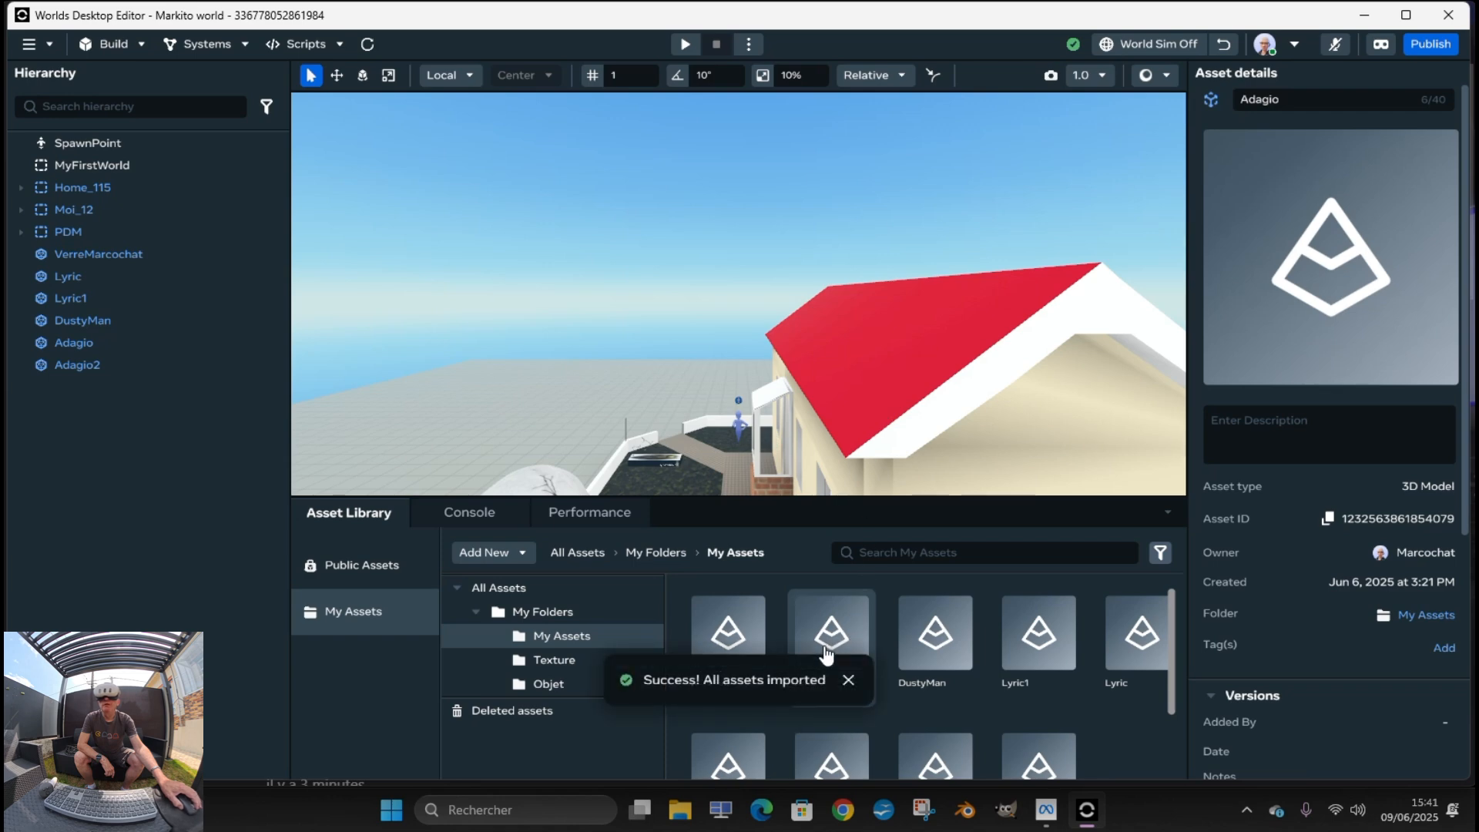
{"action": "left_click_drag", "start_coordinate": [747, 566], "coordinate": [606, 350]}
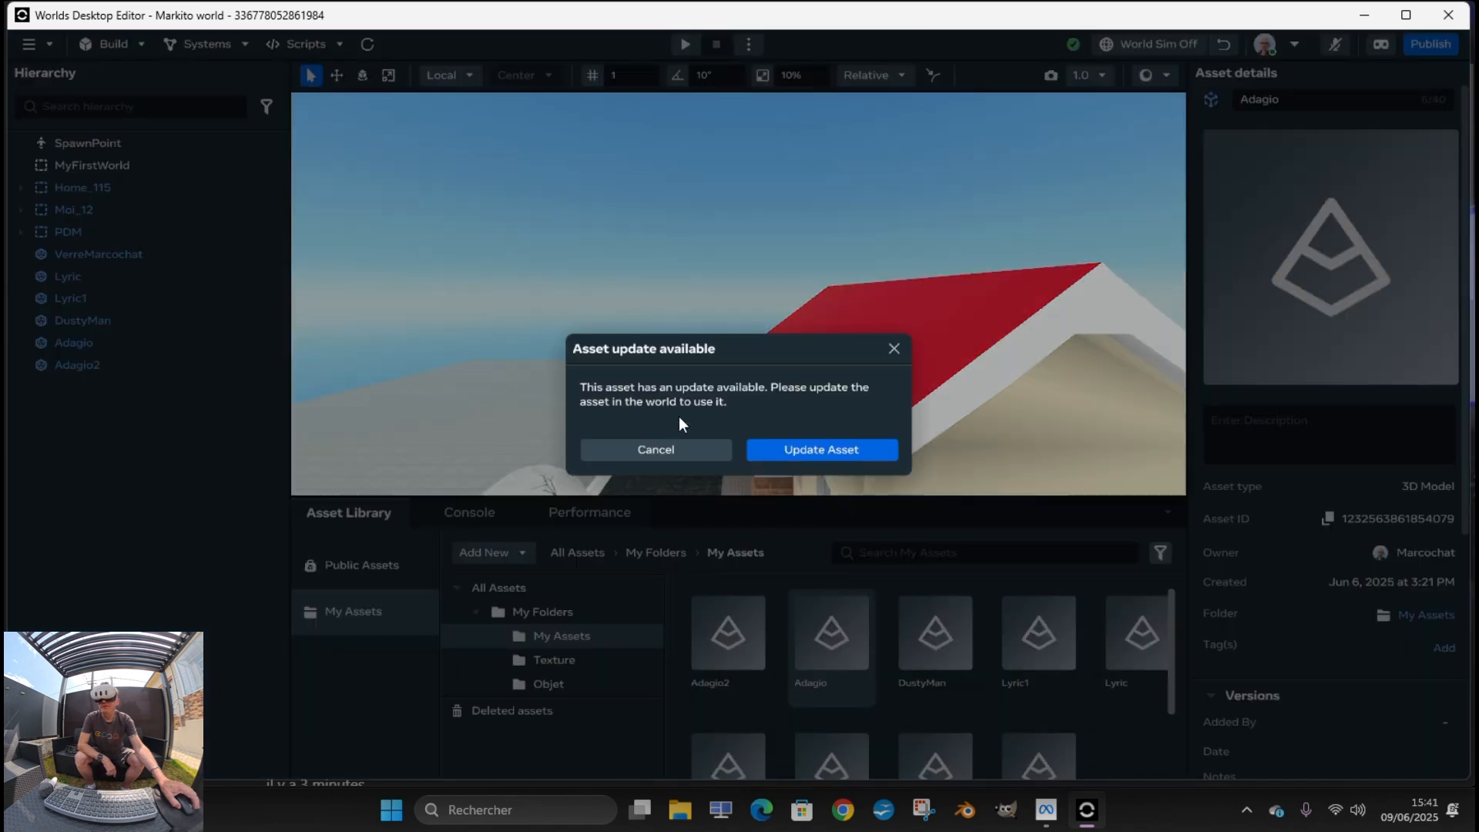
{"action": "left_click", "coordinate": [835, 454]}
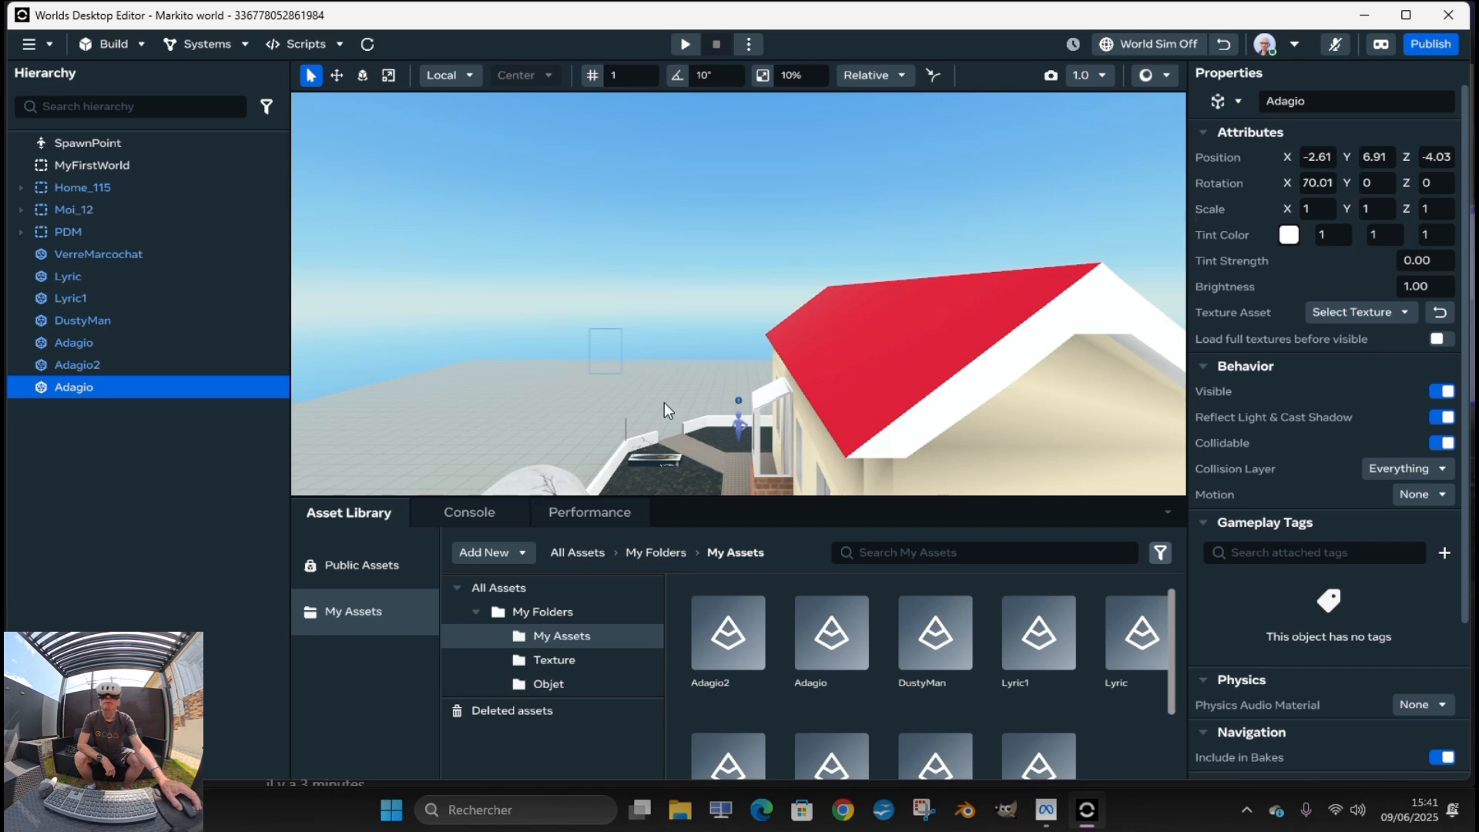
Start the world preview to check the placed Adagio lyrics panel
{"action": "left_click", "coordinate": [685, 46]}
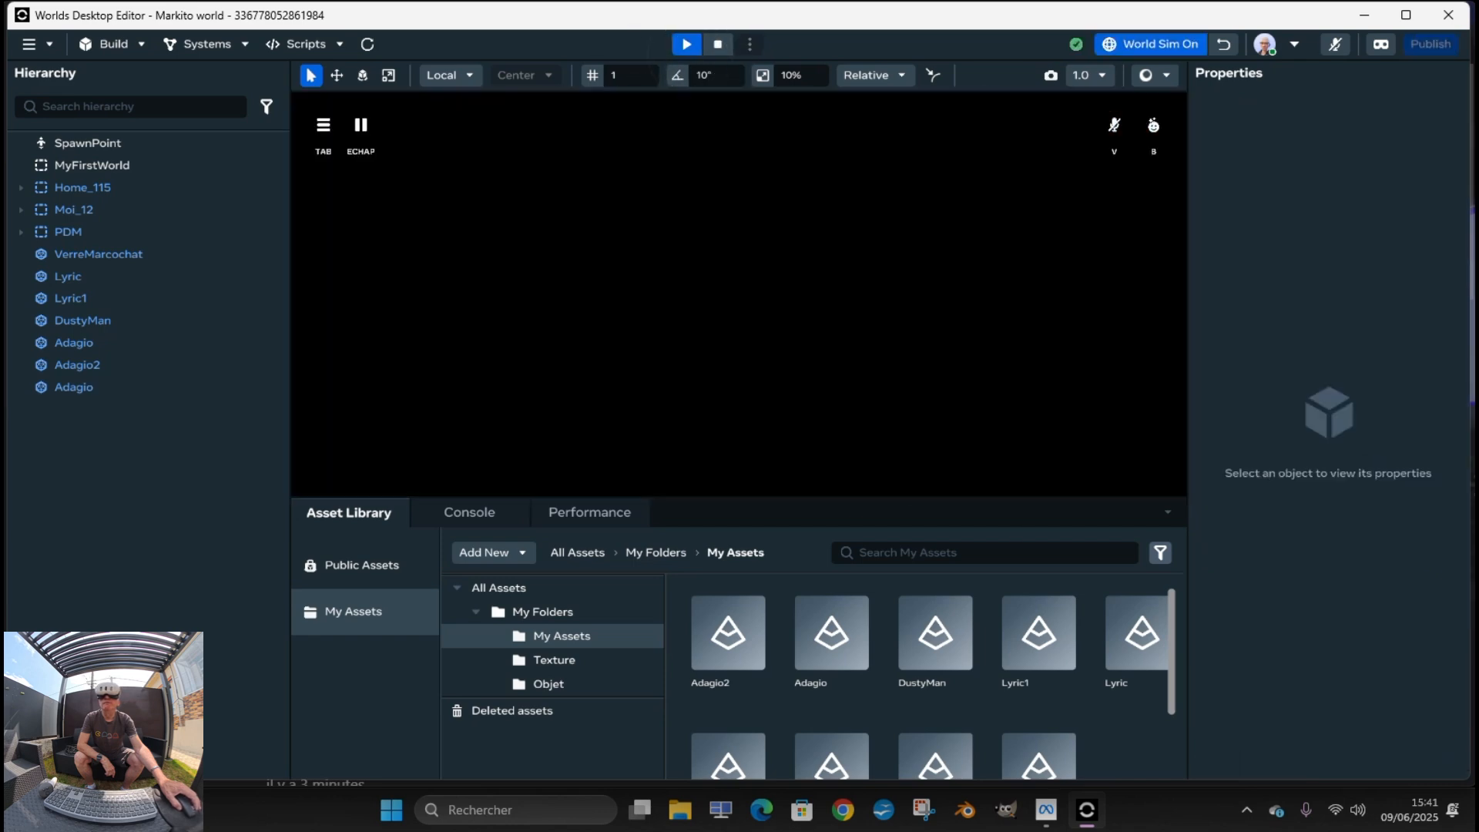